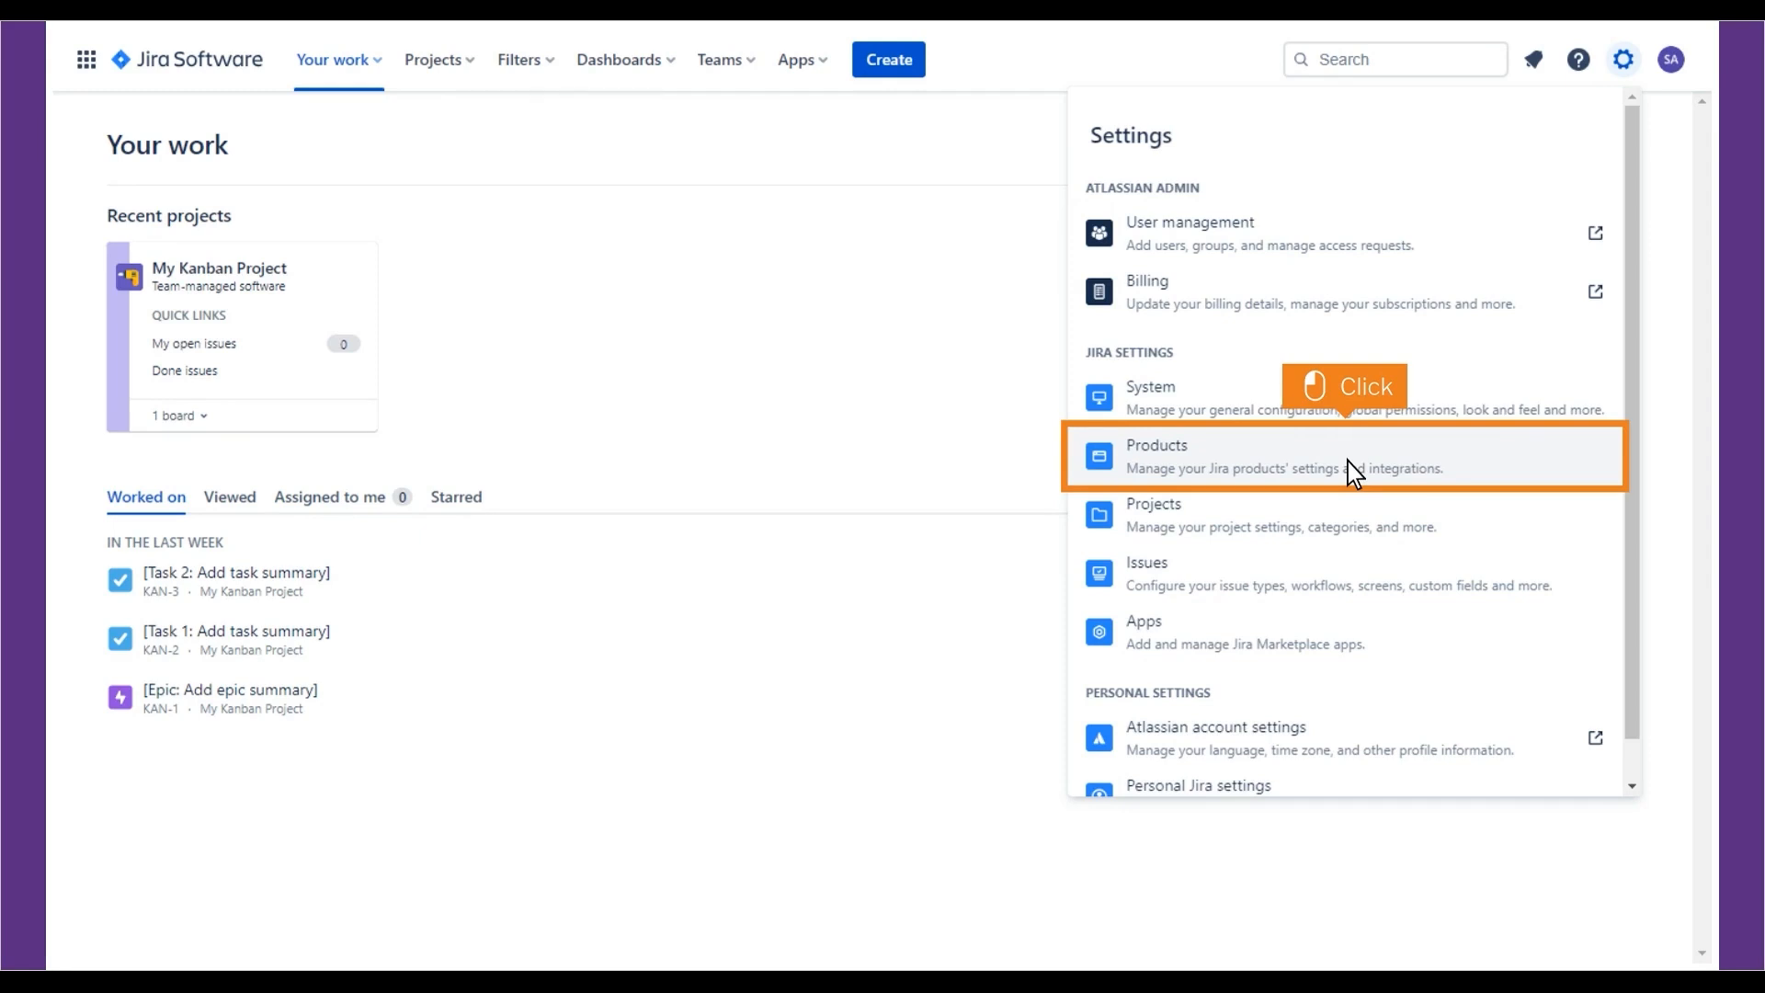
- From Jira's Application links settings, create a direct application link to the Polaris server URL
left_click(1347, 462)
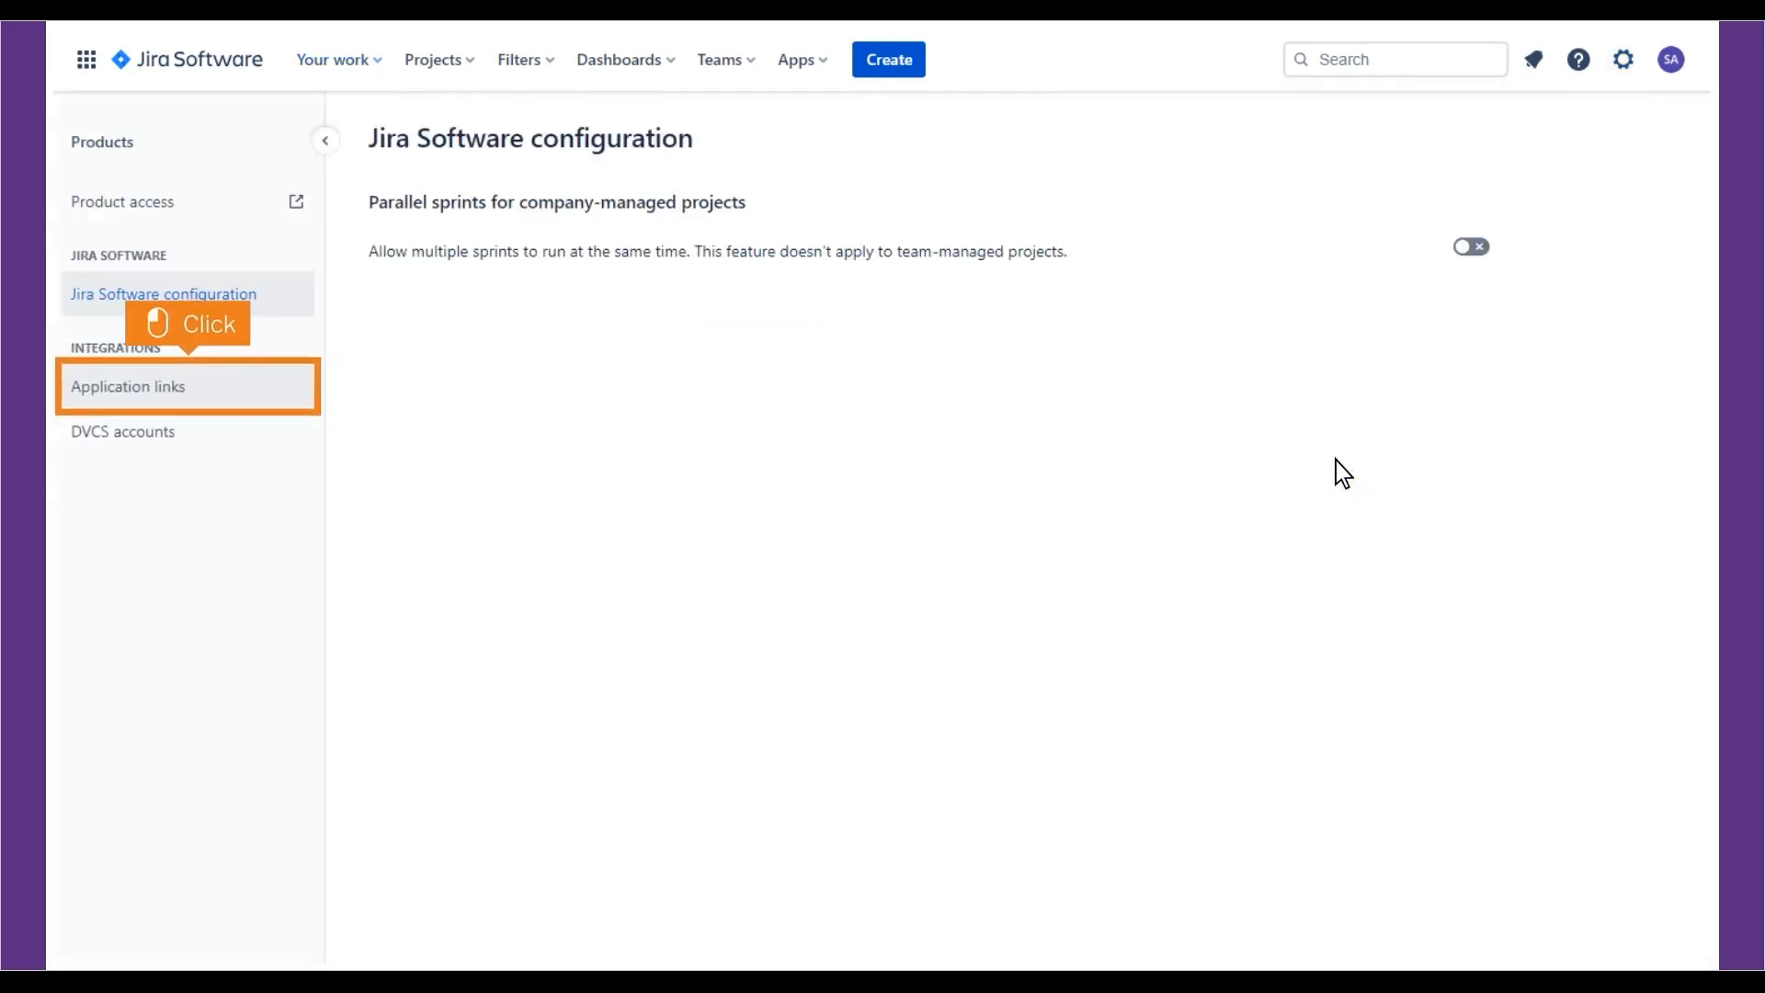
left_click(191, 392)
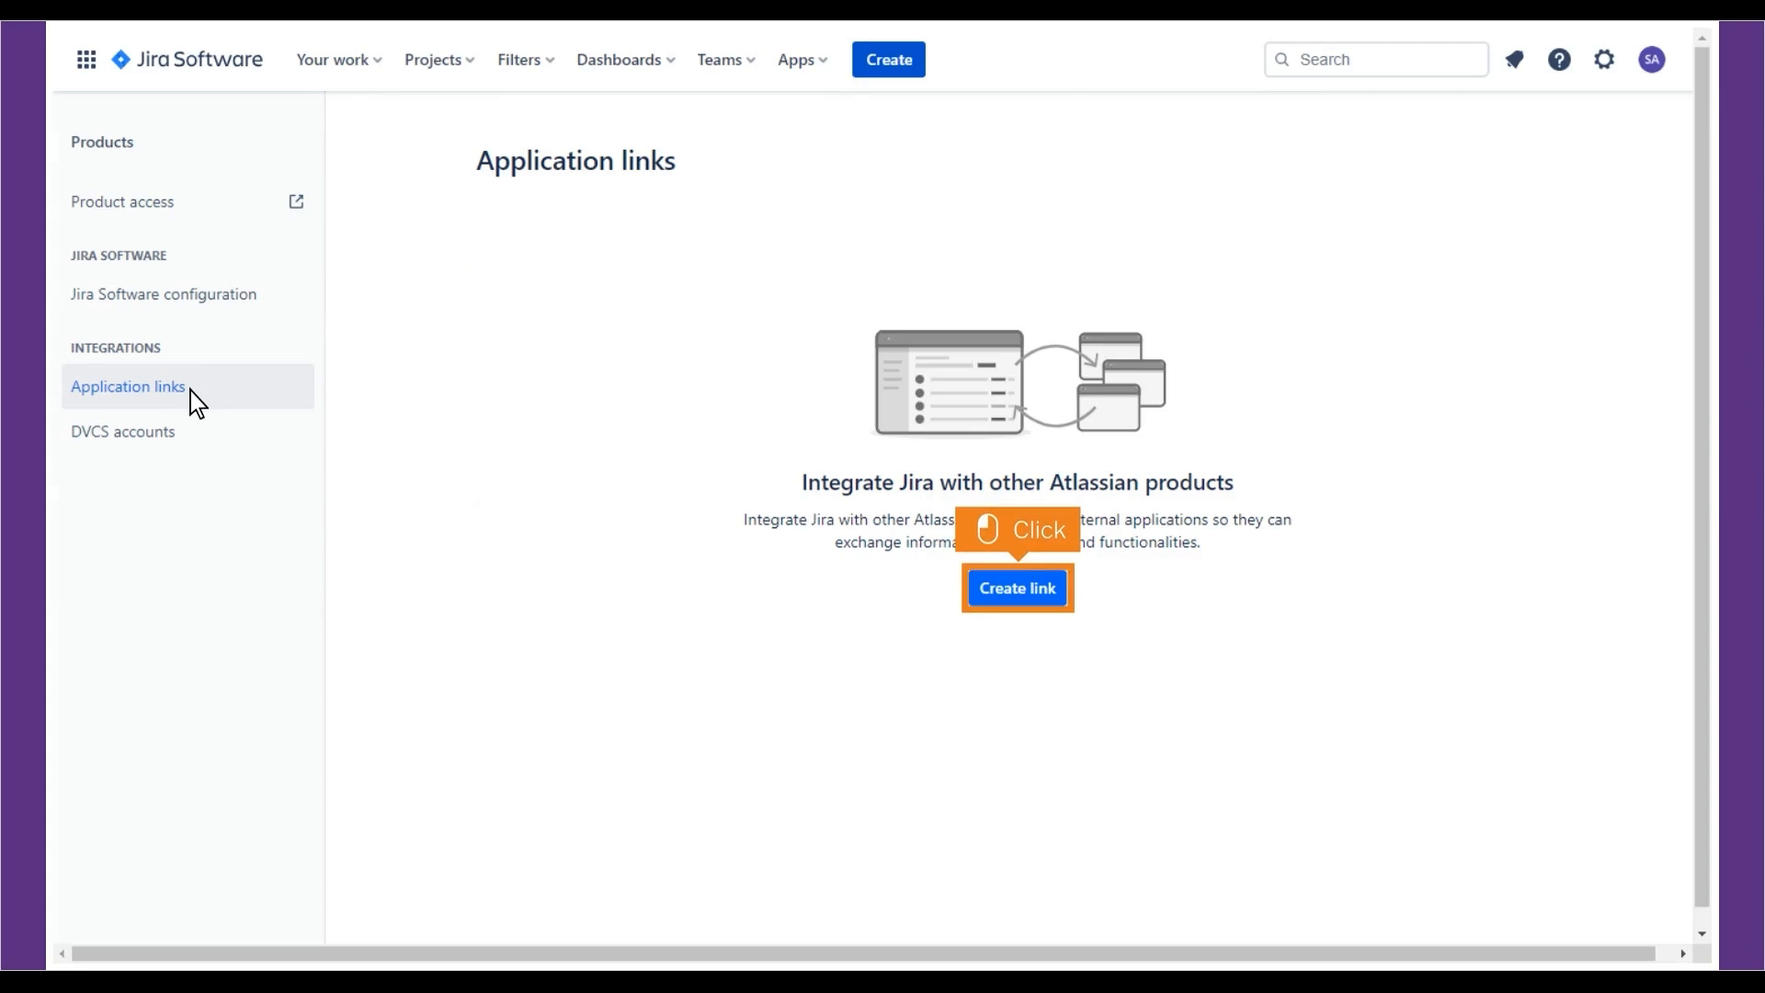
left_click(1020, 594)
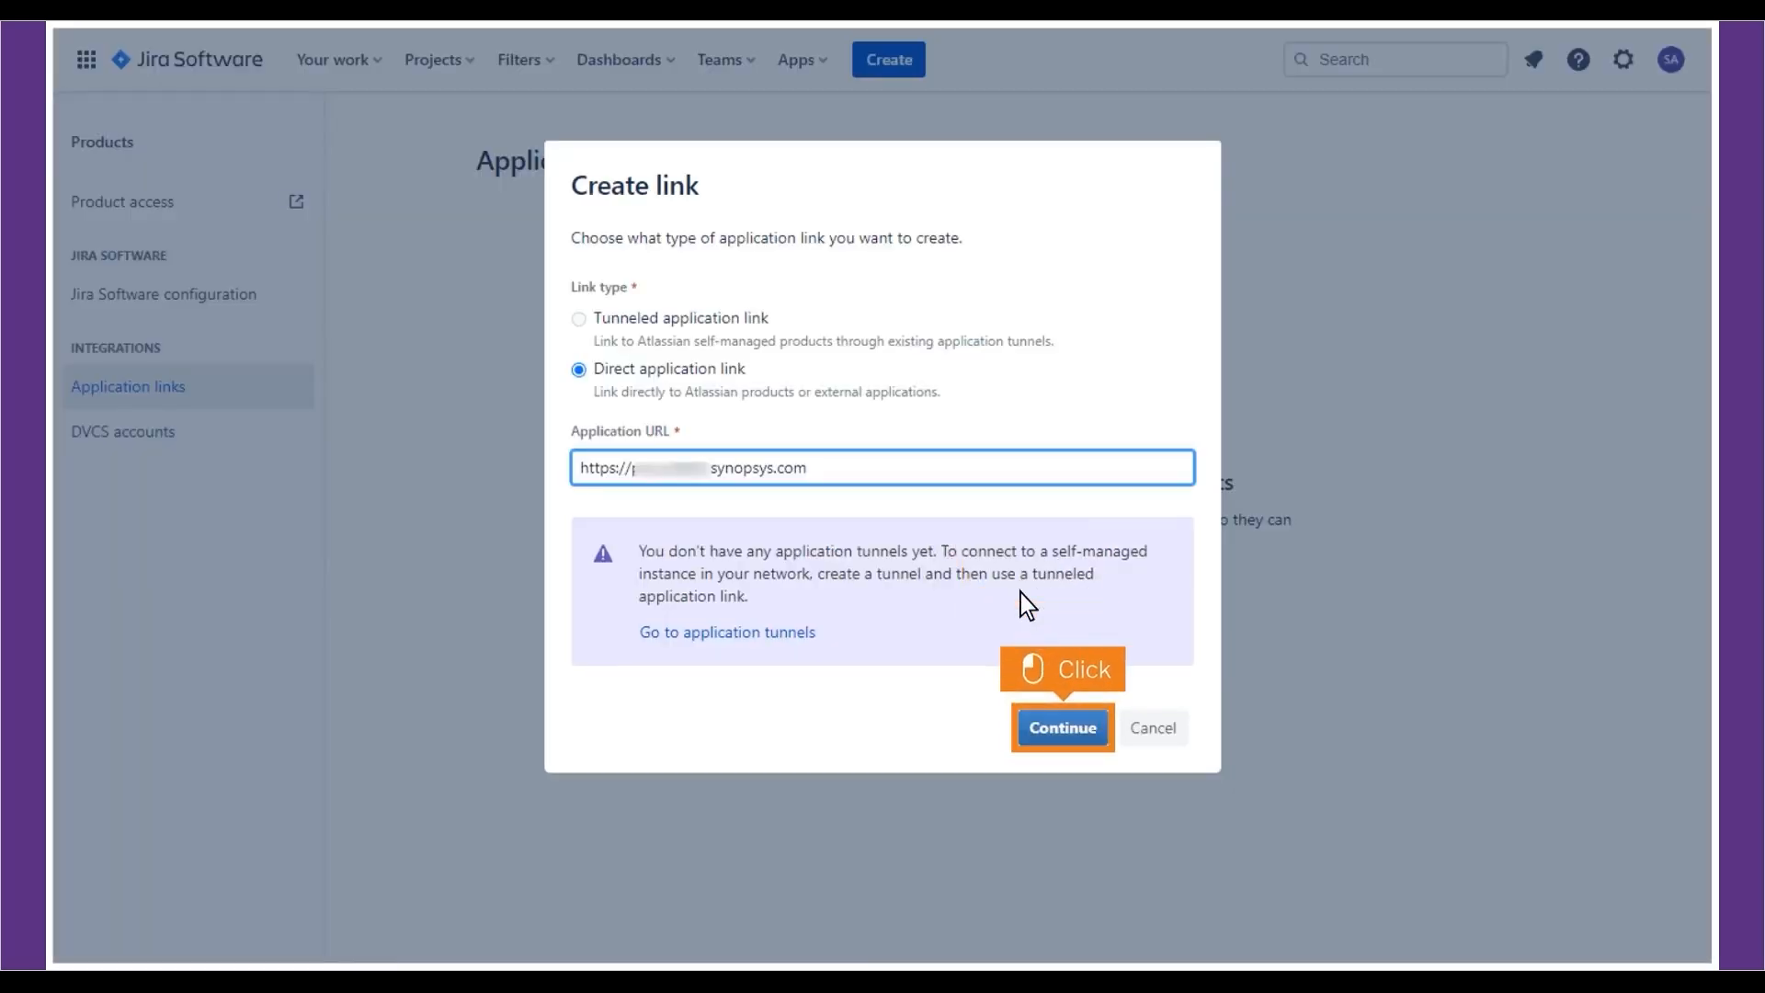
left_click(1065, 730)
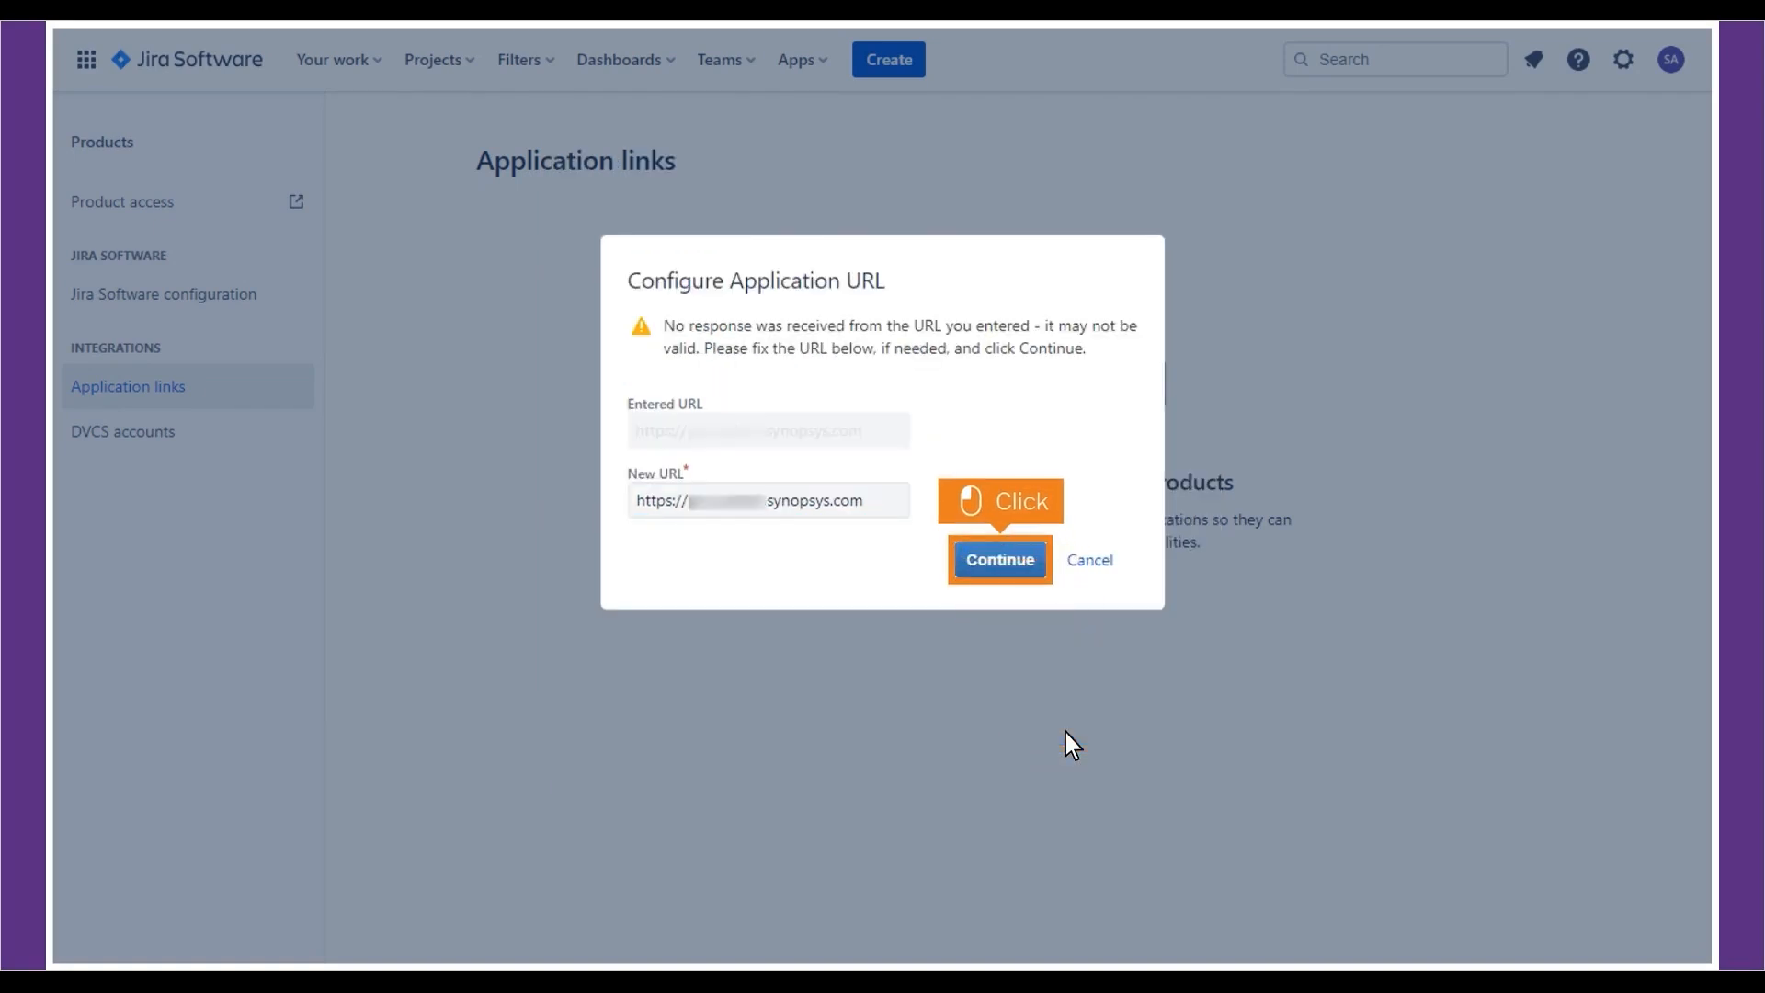
- Confirm the Polaris URL and name the link Polaris with an incoming link enabled
left_click(1000, 560)
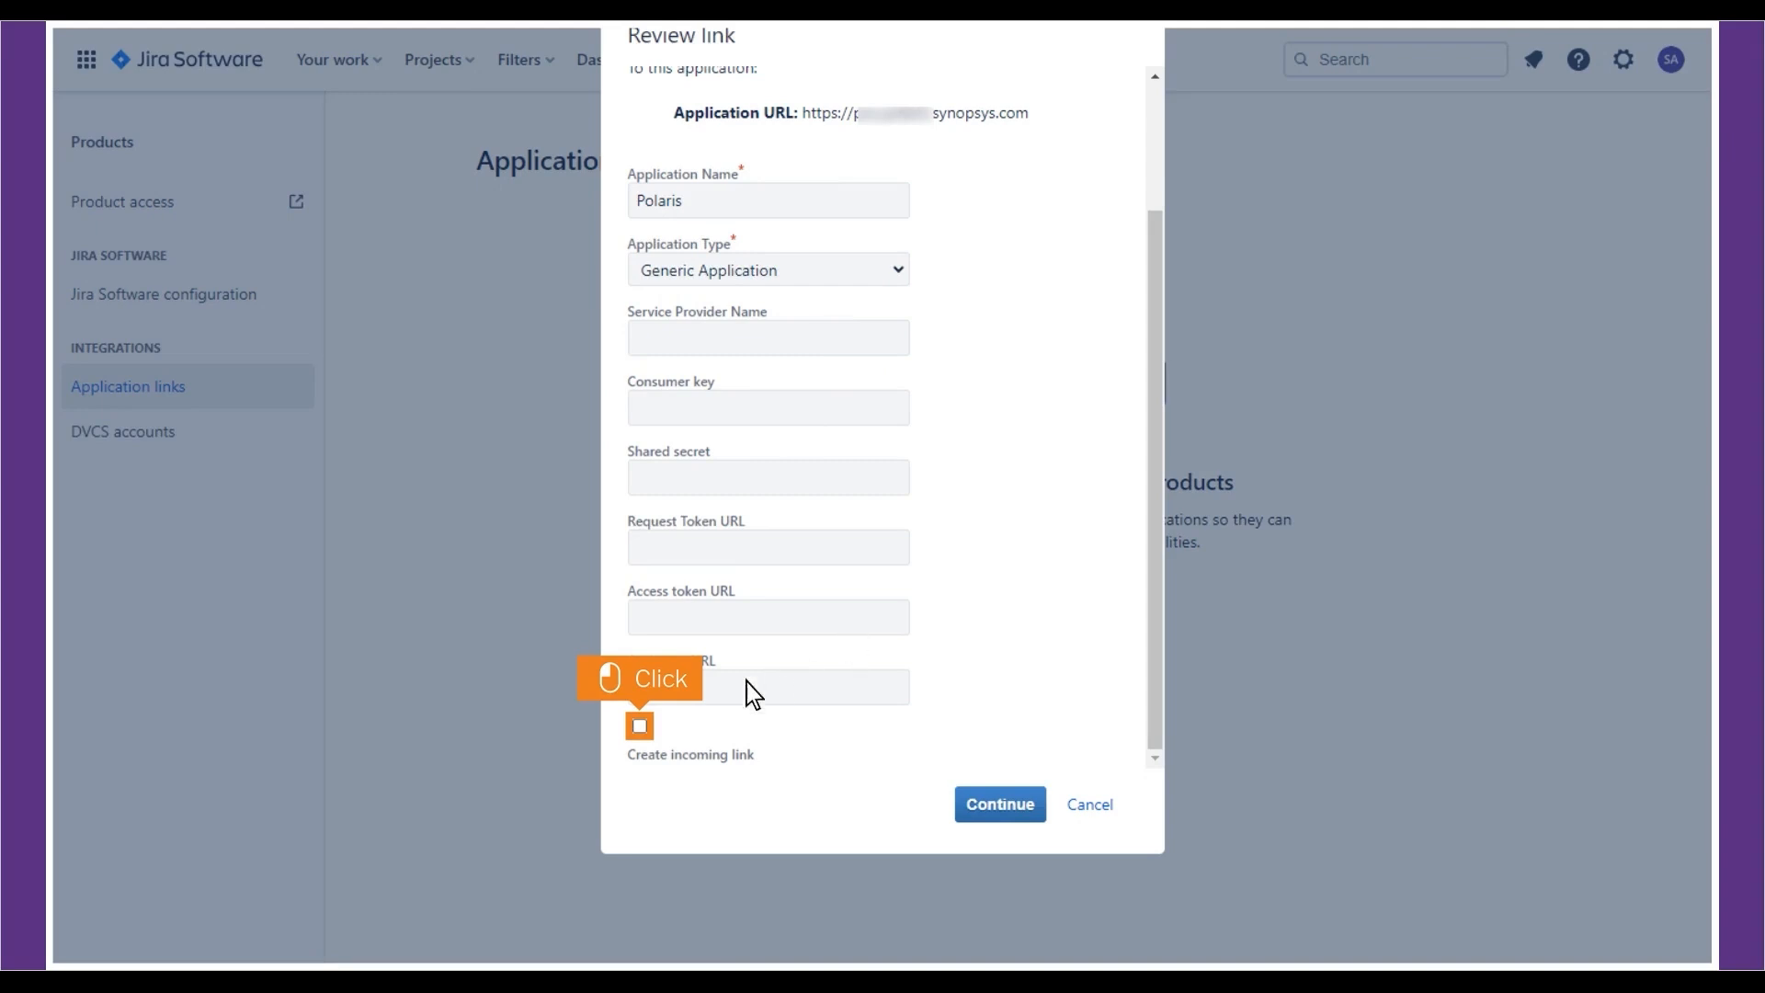
left_click(639, 727)
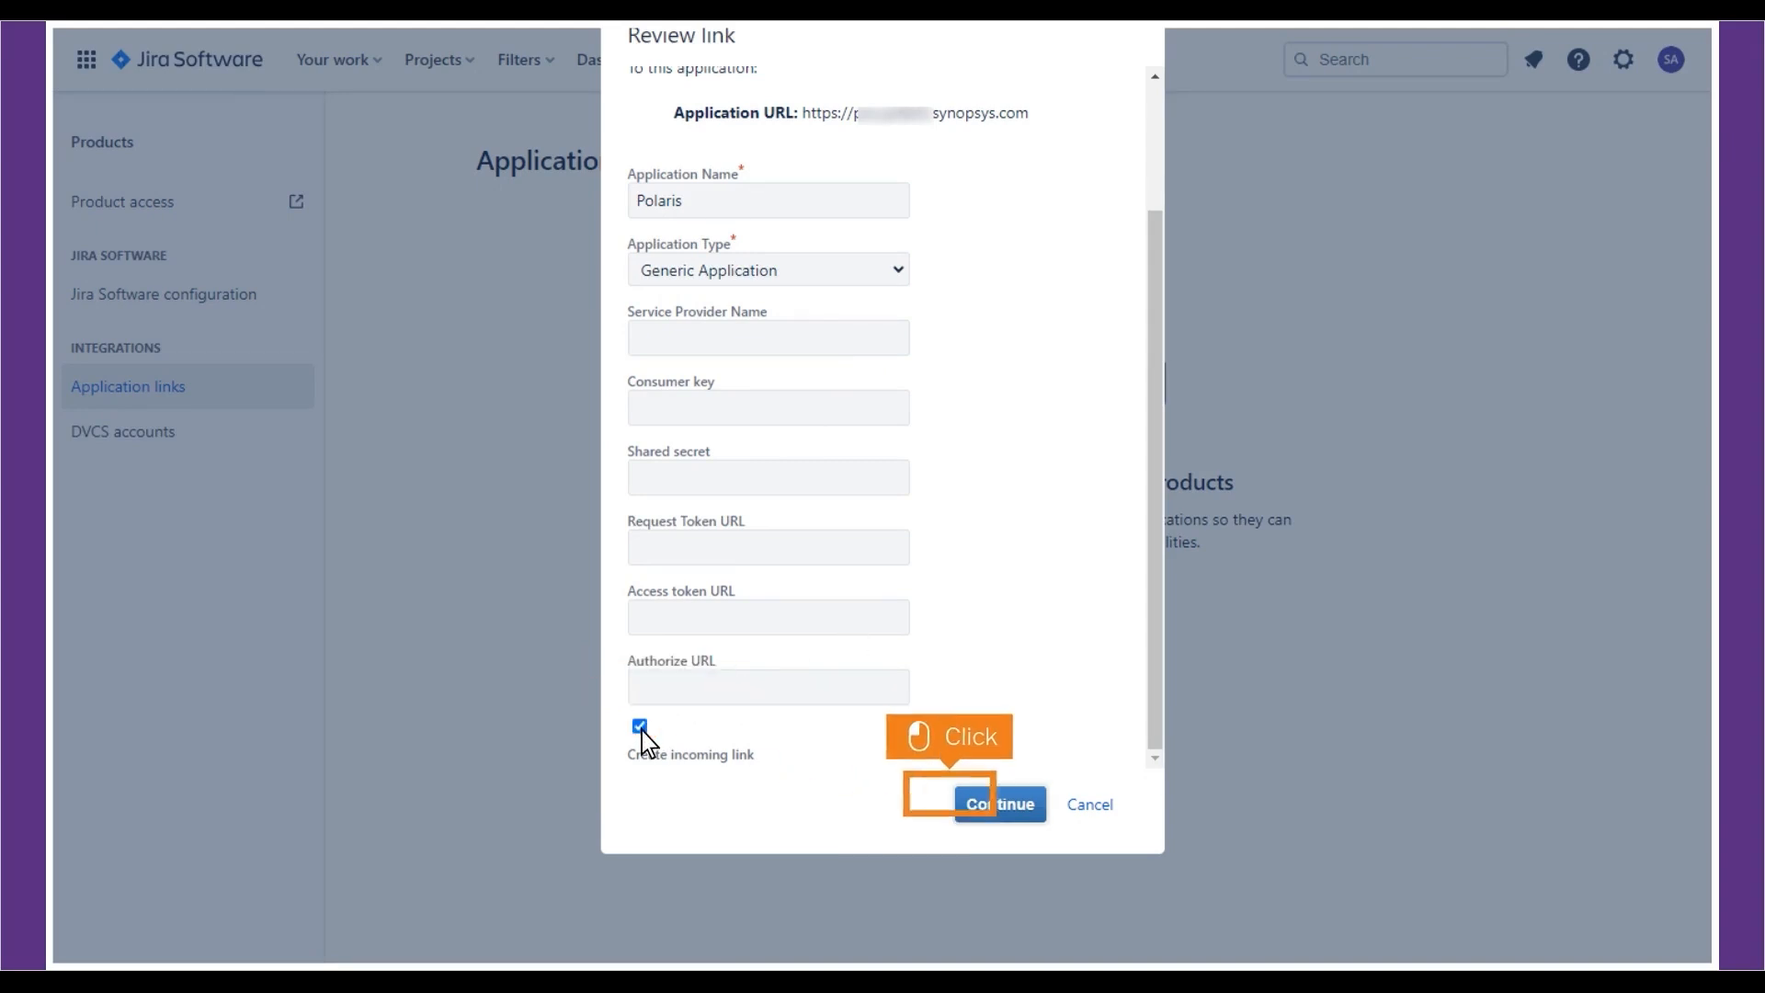
left_click(1000, 806)
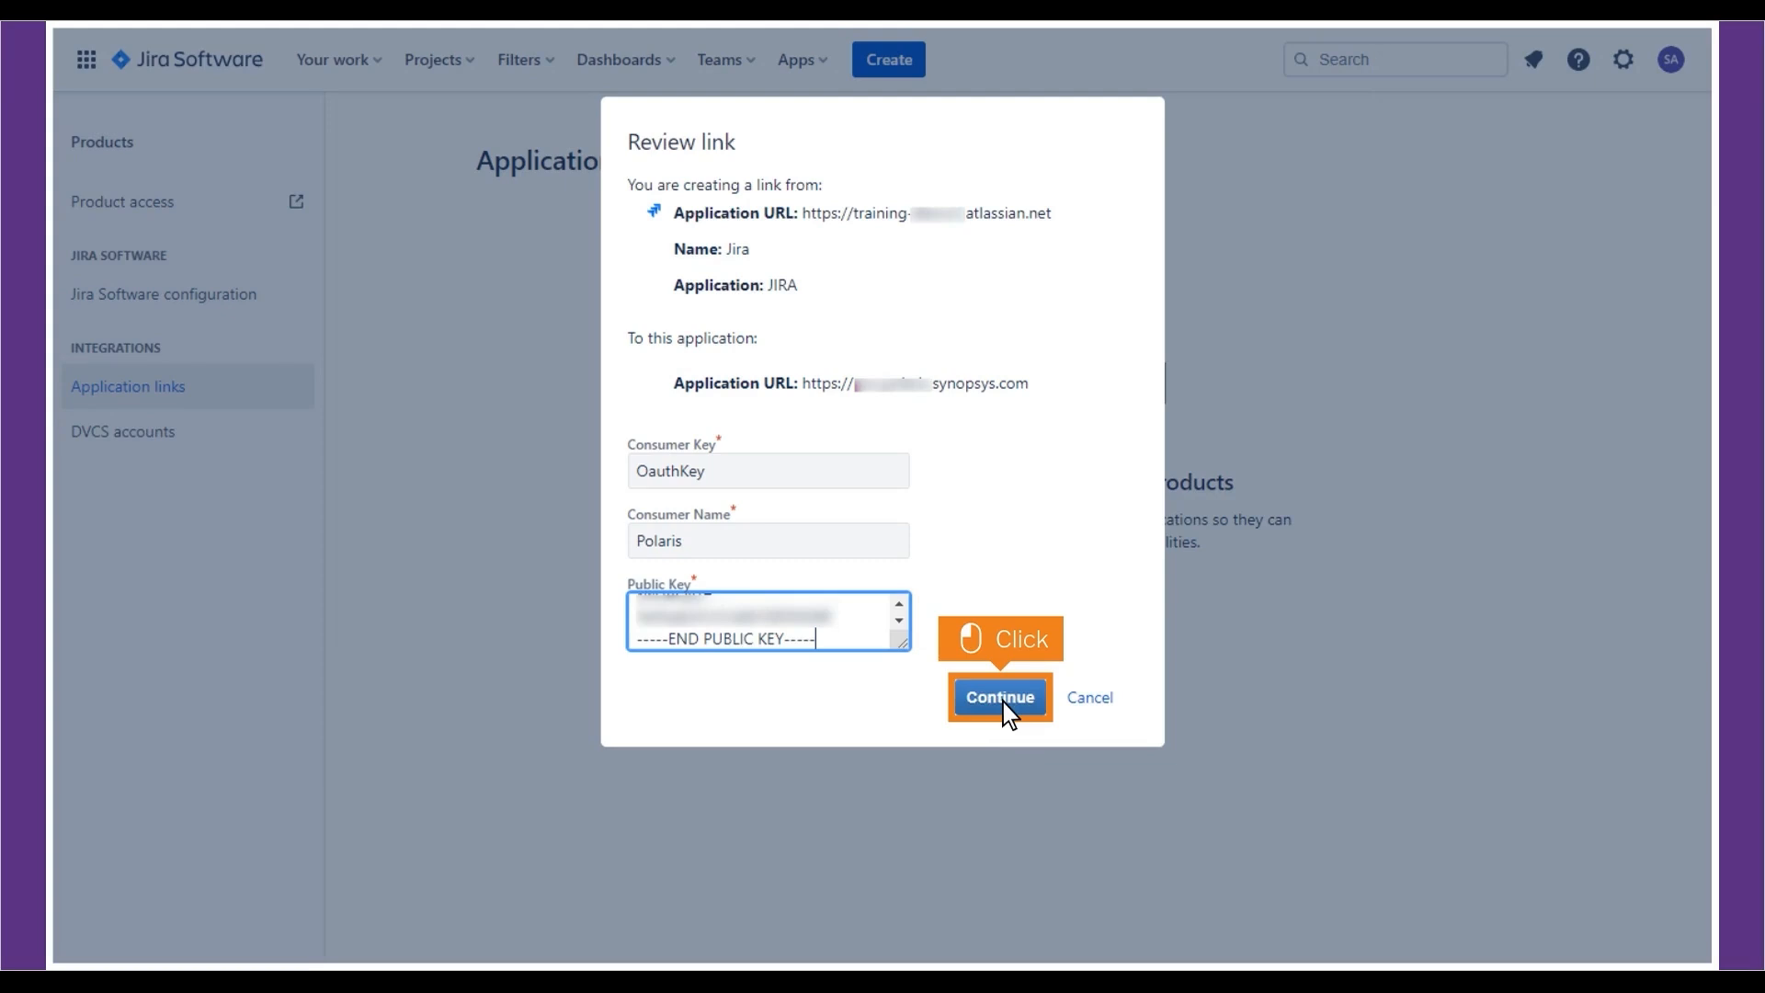
- Finish creating the Polaris application link in Jira
left_click(1000, 698)
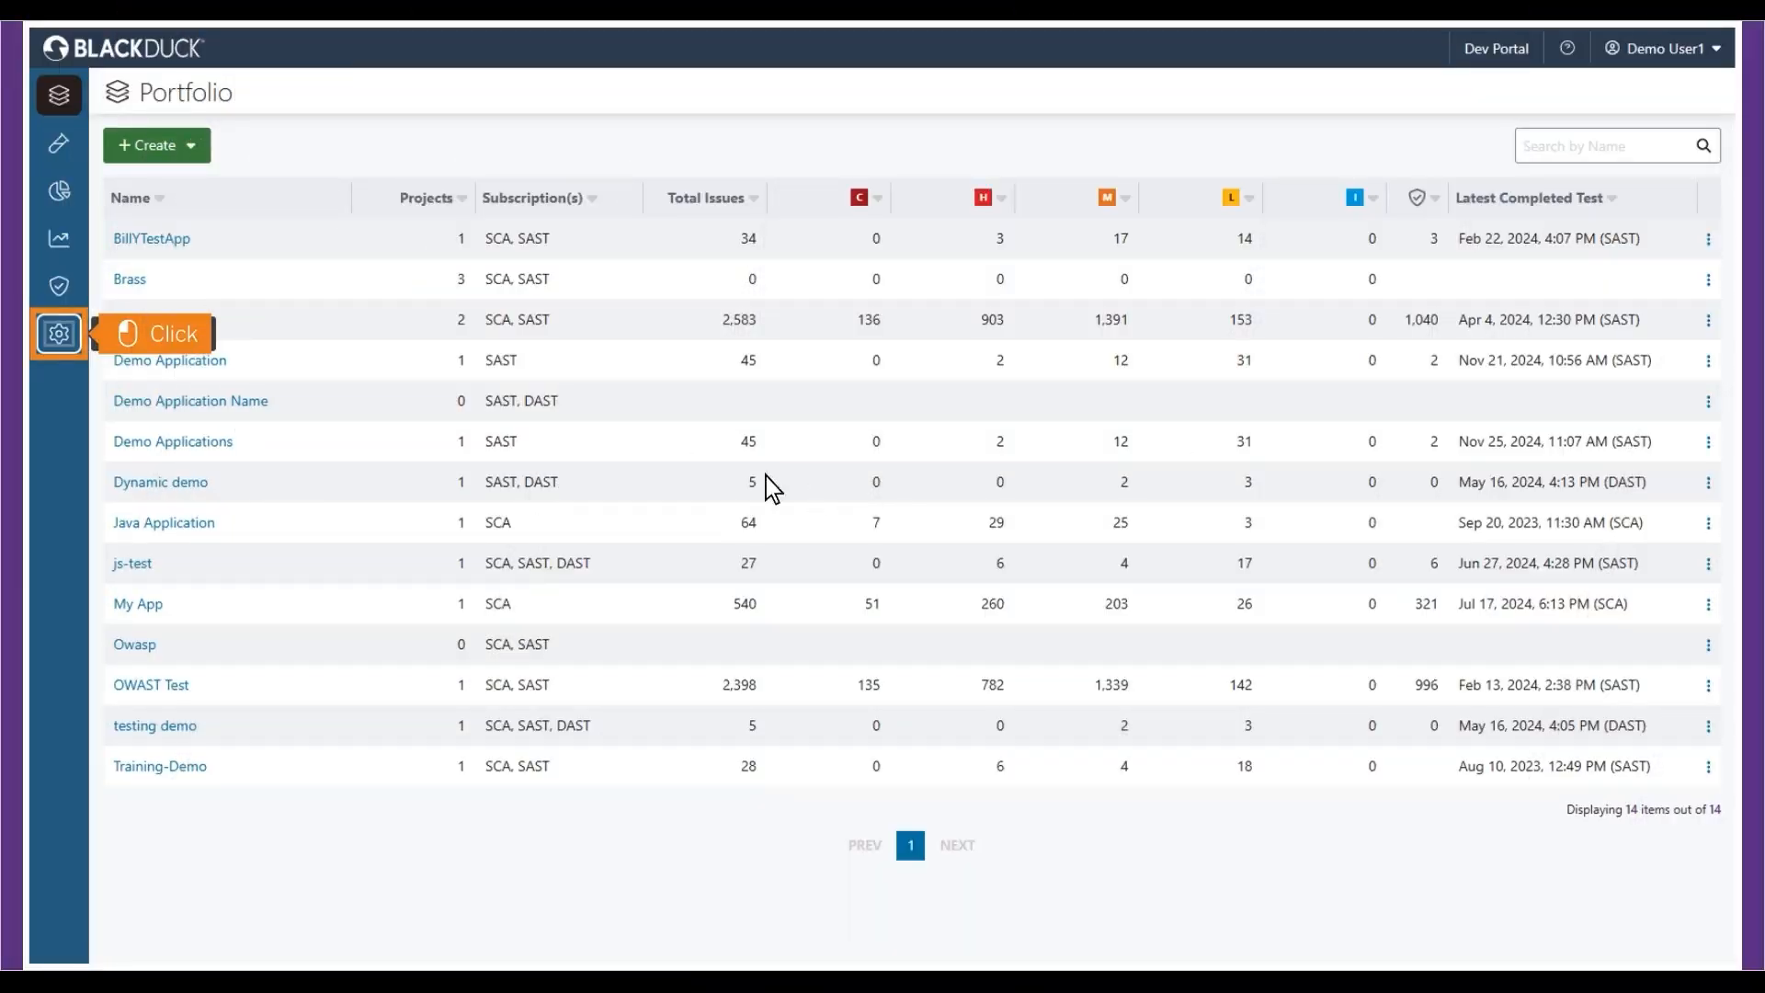
- Start a new Jira integration from Polaris's organization Integrations settings
left_click(58, 335)
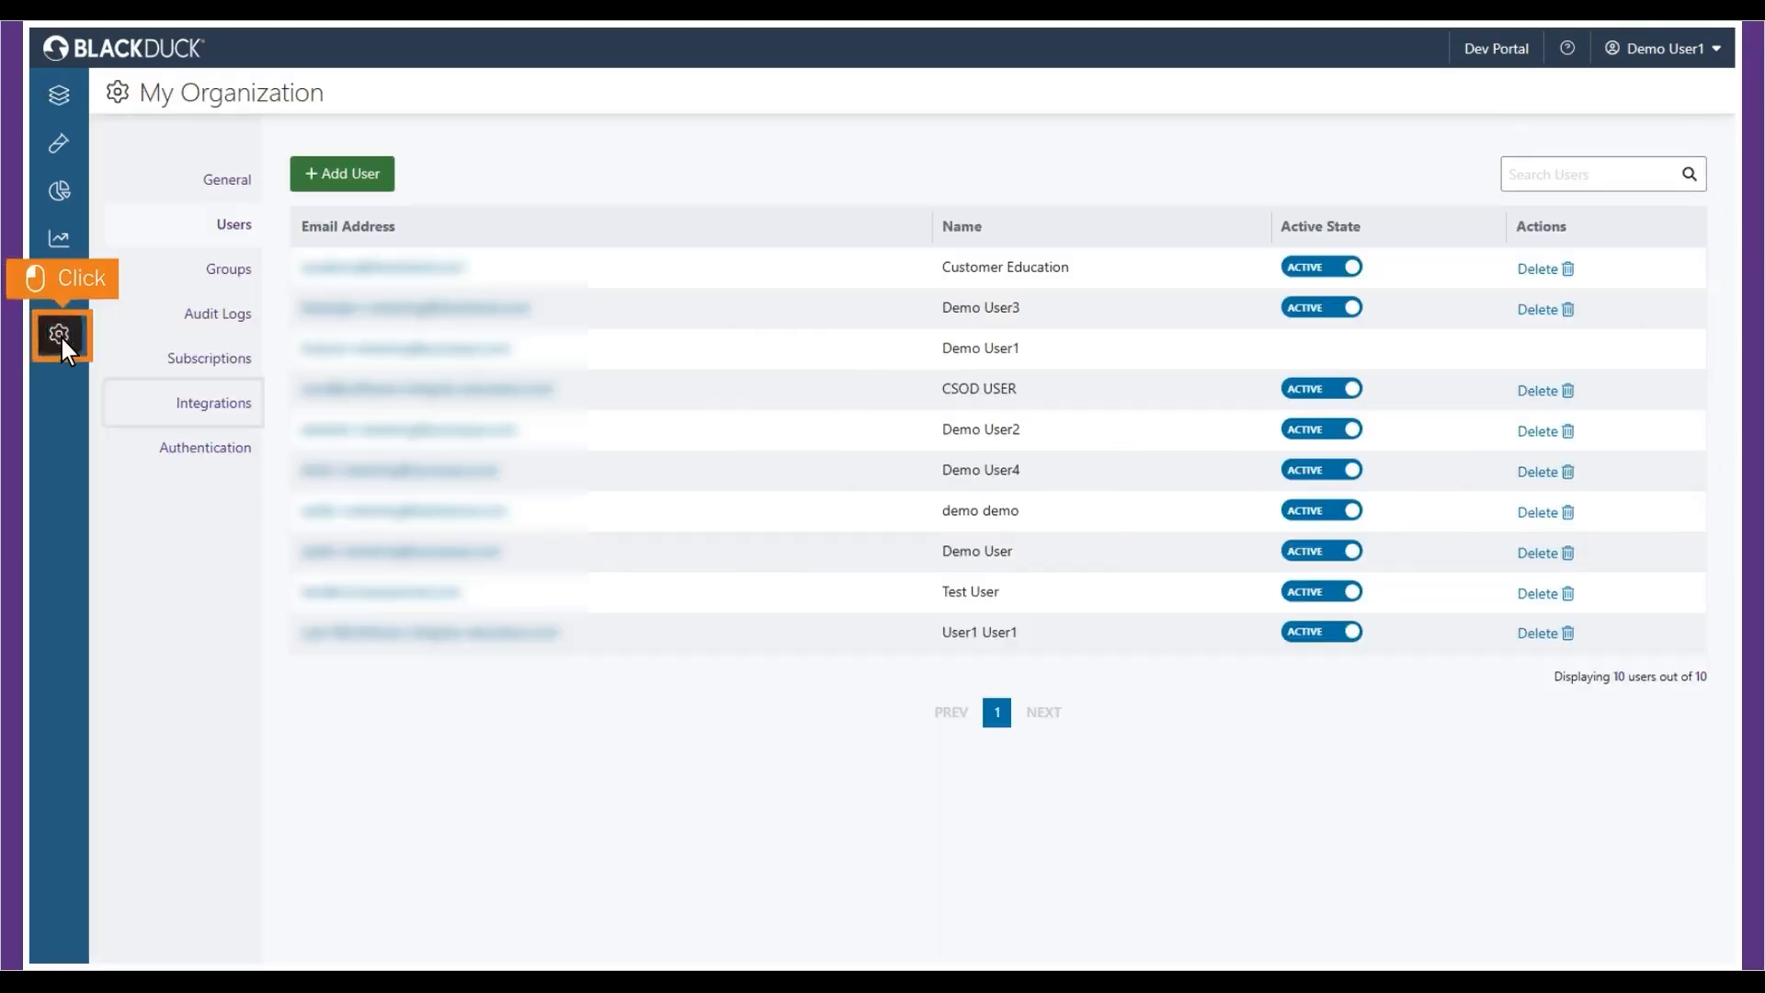
left_click(185, 407)
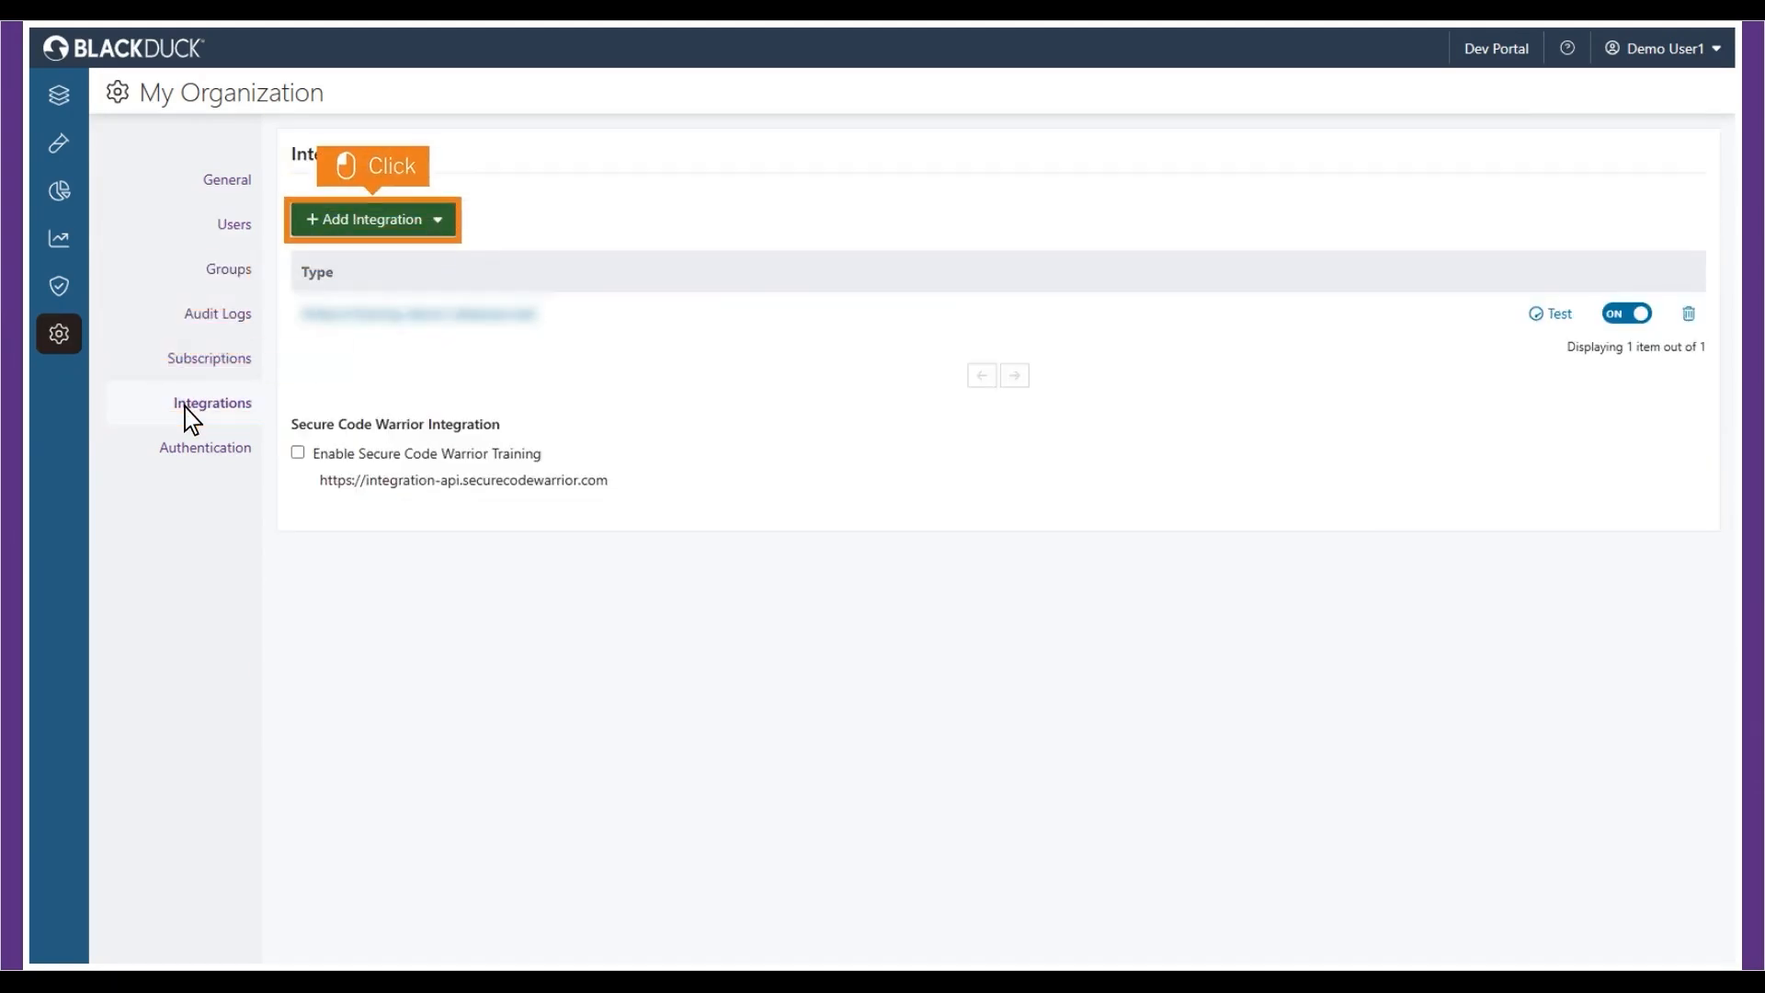
left_click(377, 224)
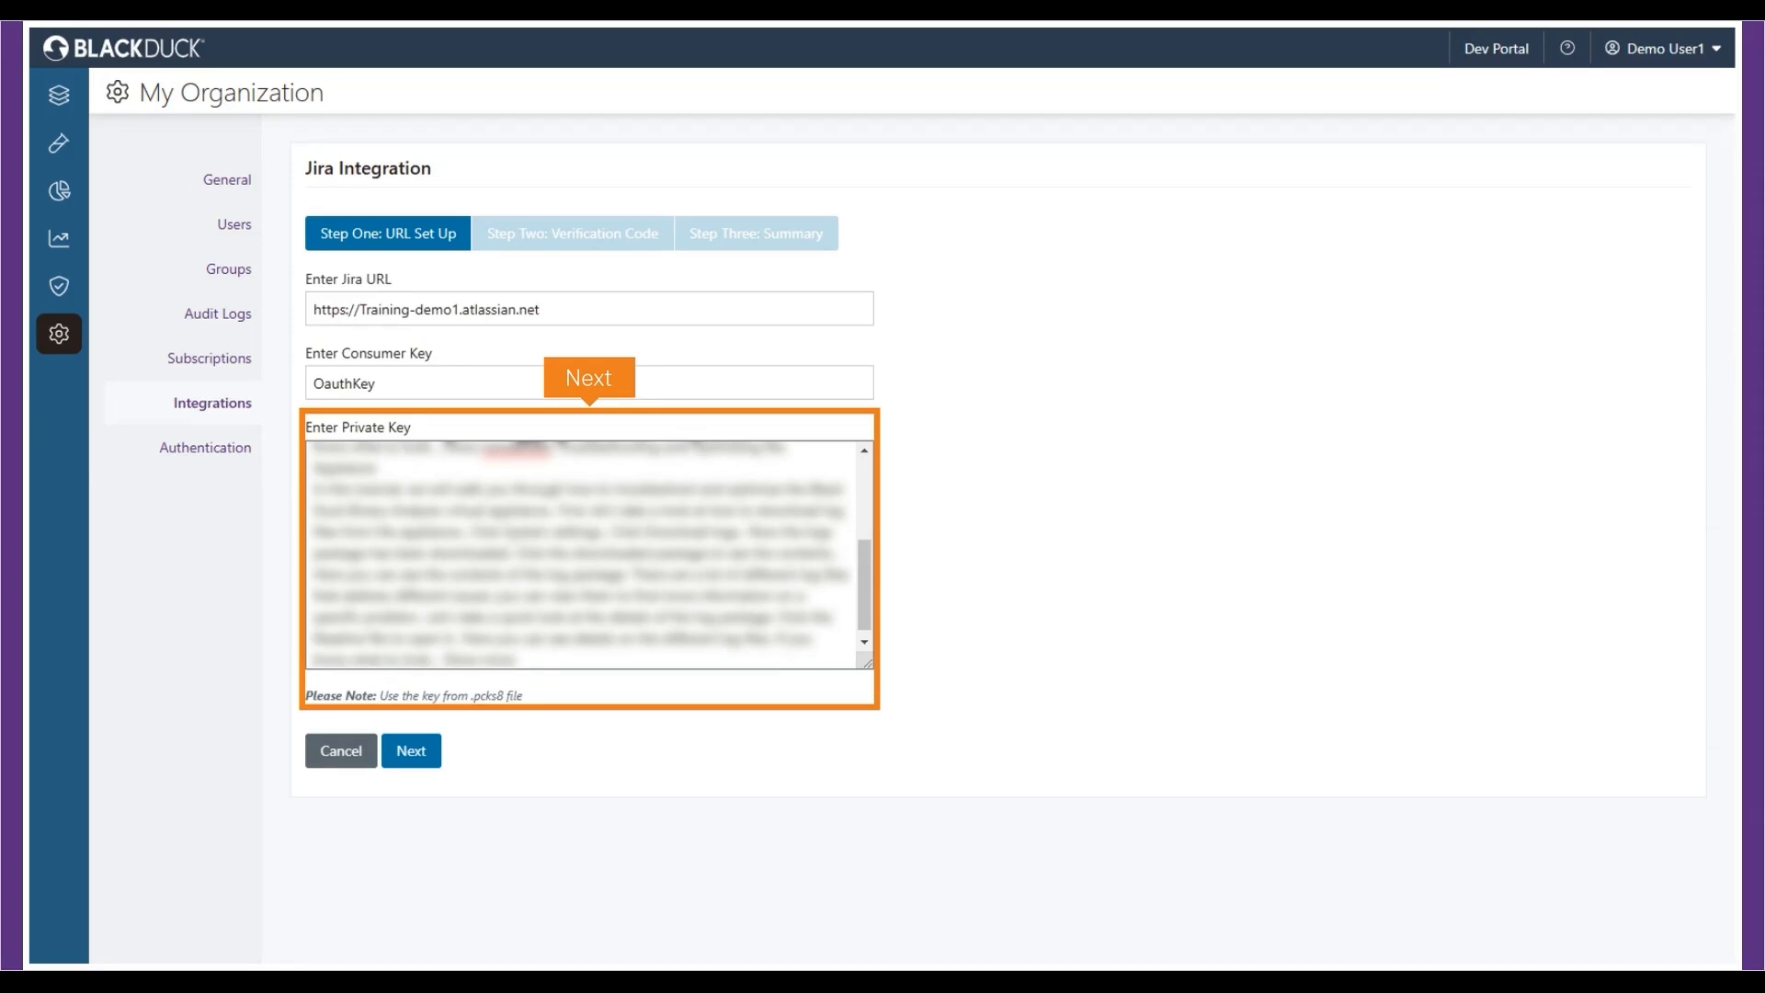
- Authorize Polaris in Jira with read and write access
left_click(411, 751)
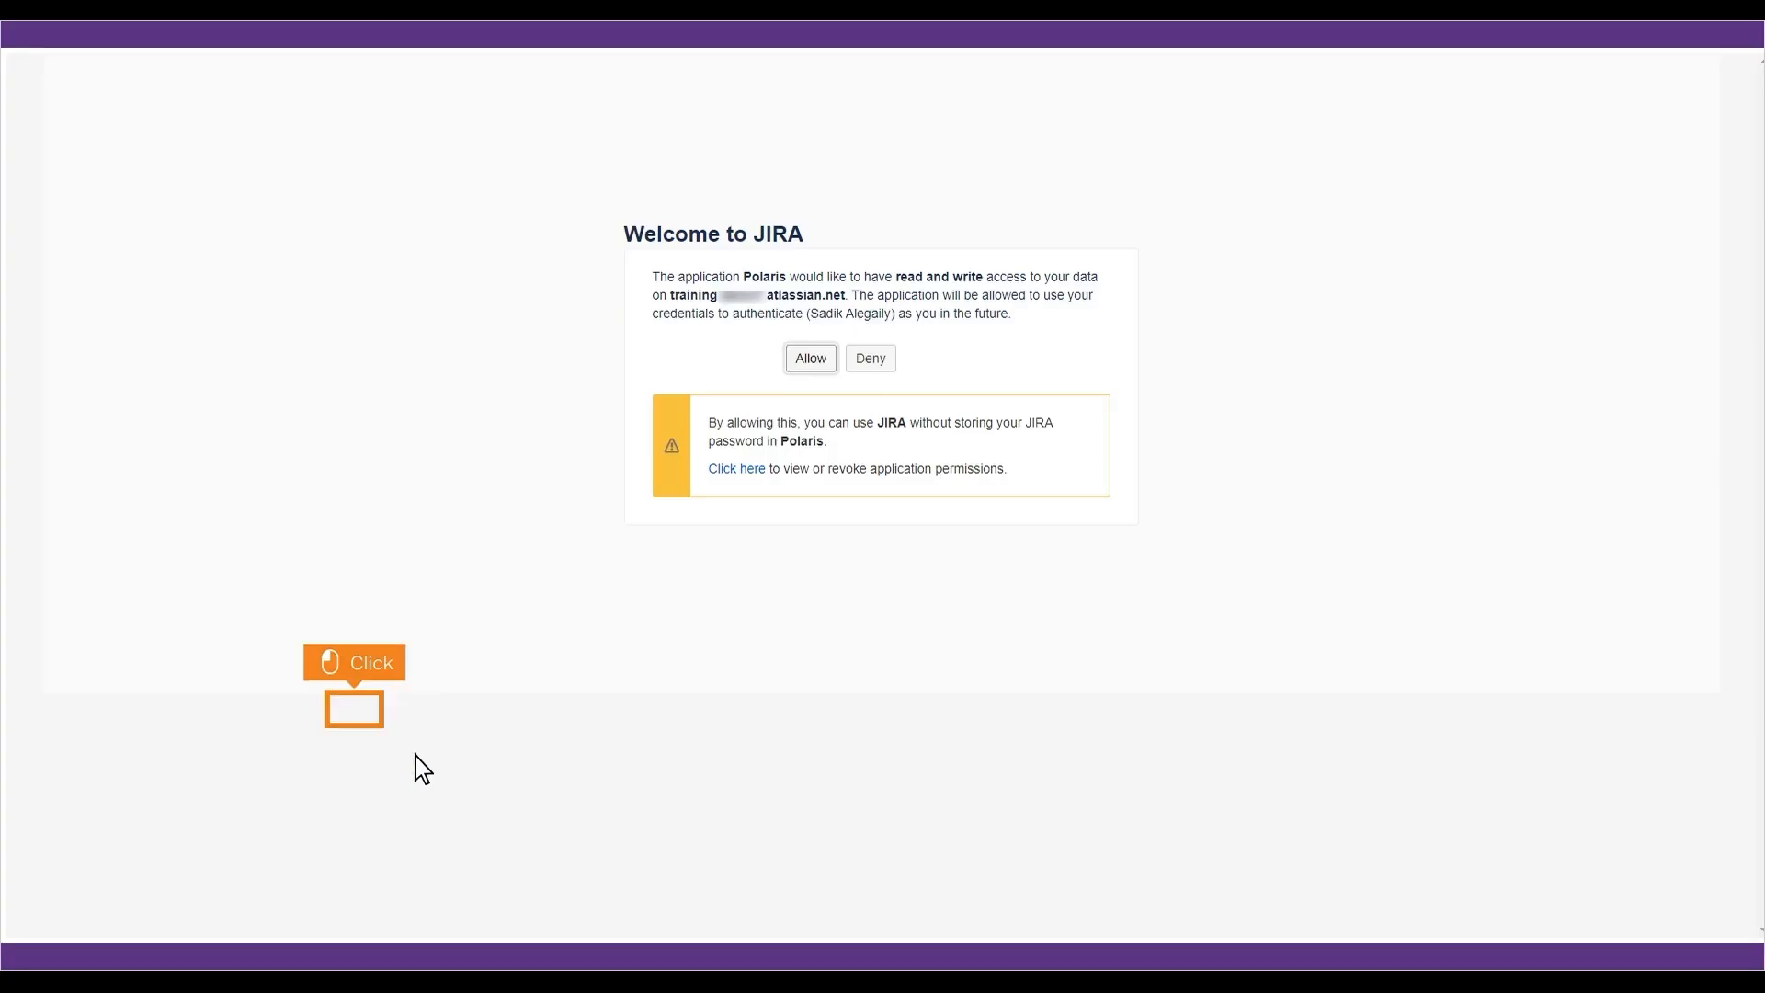
left_click(810, 358)
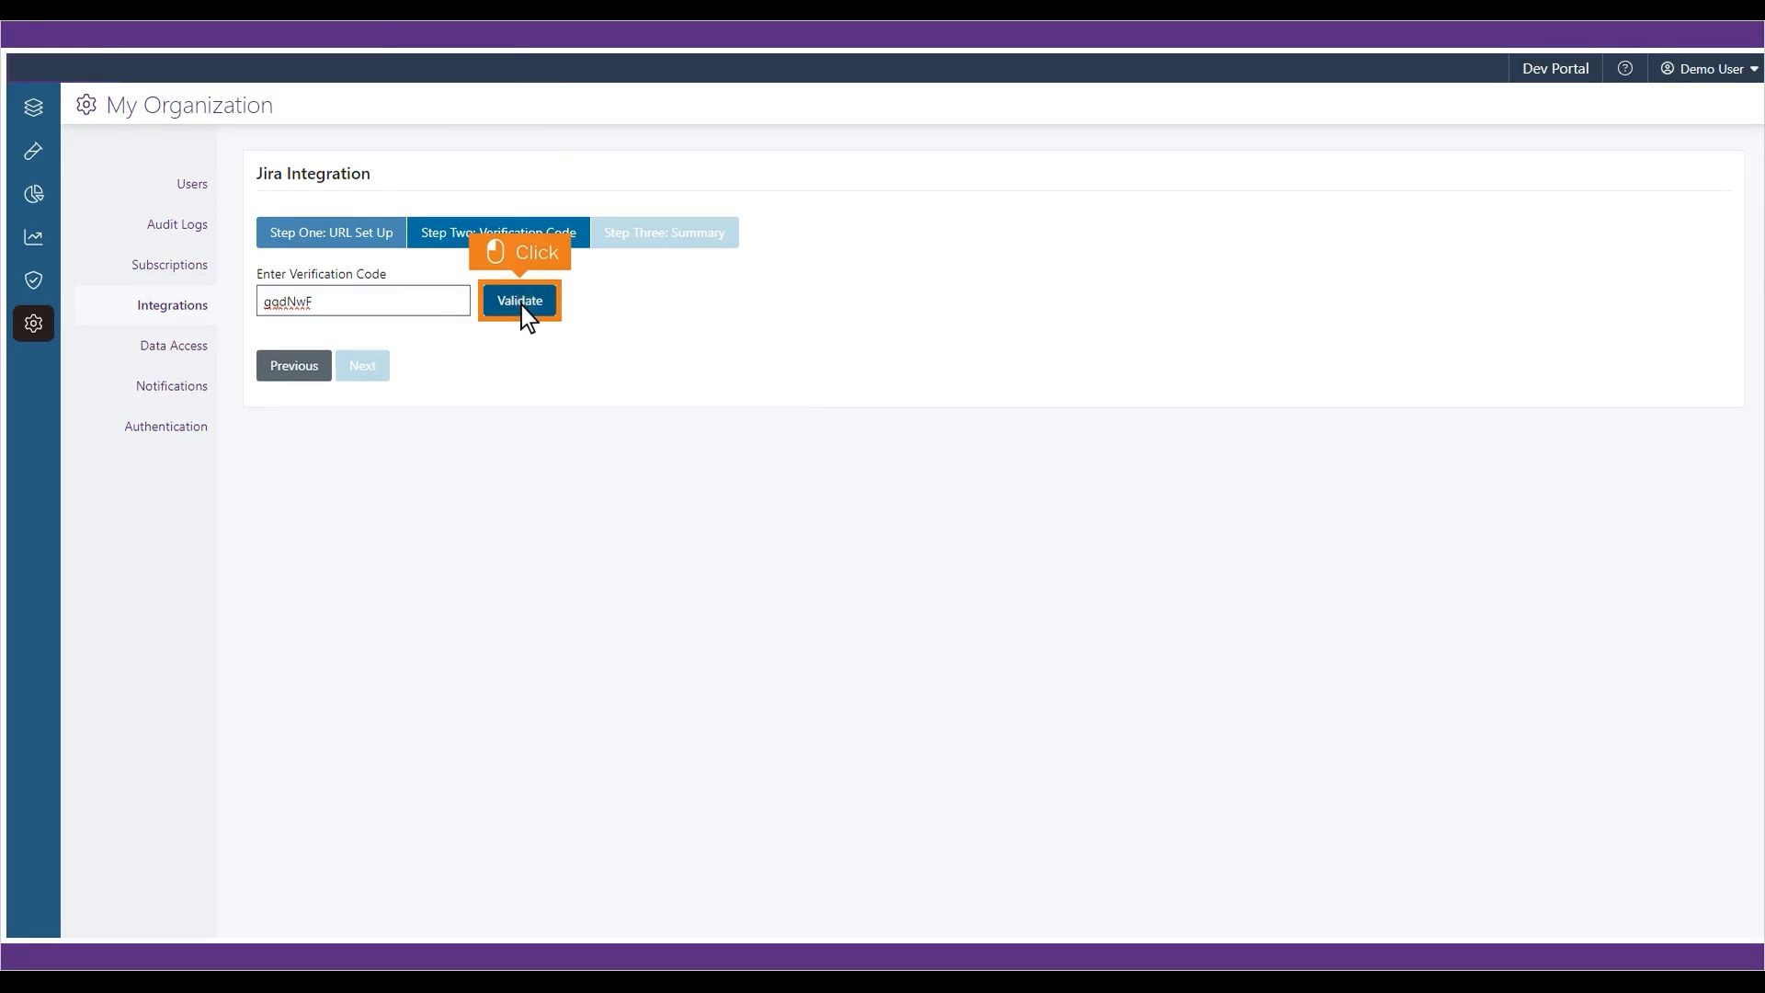
- Validate the verification code, finish the Jira integration, and test its connection
left_click(522, 304)
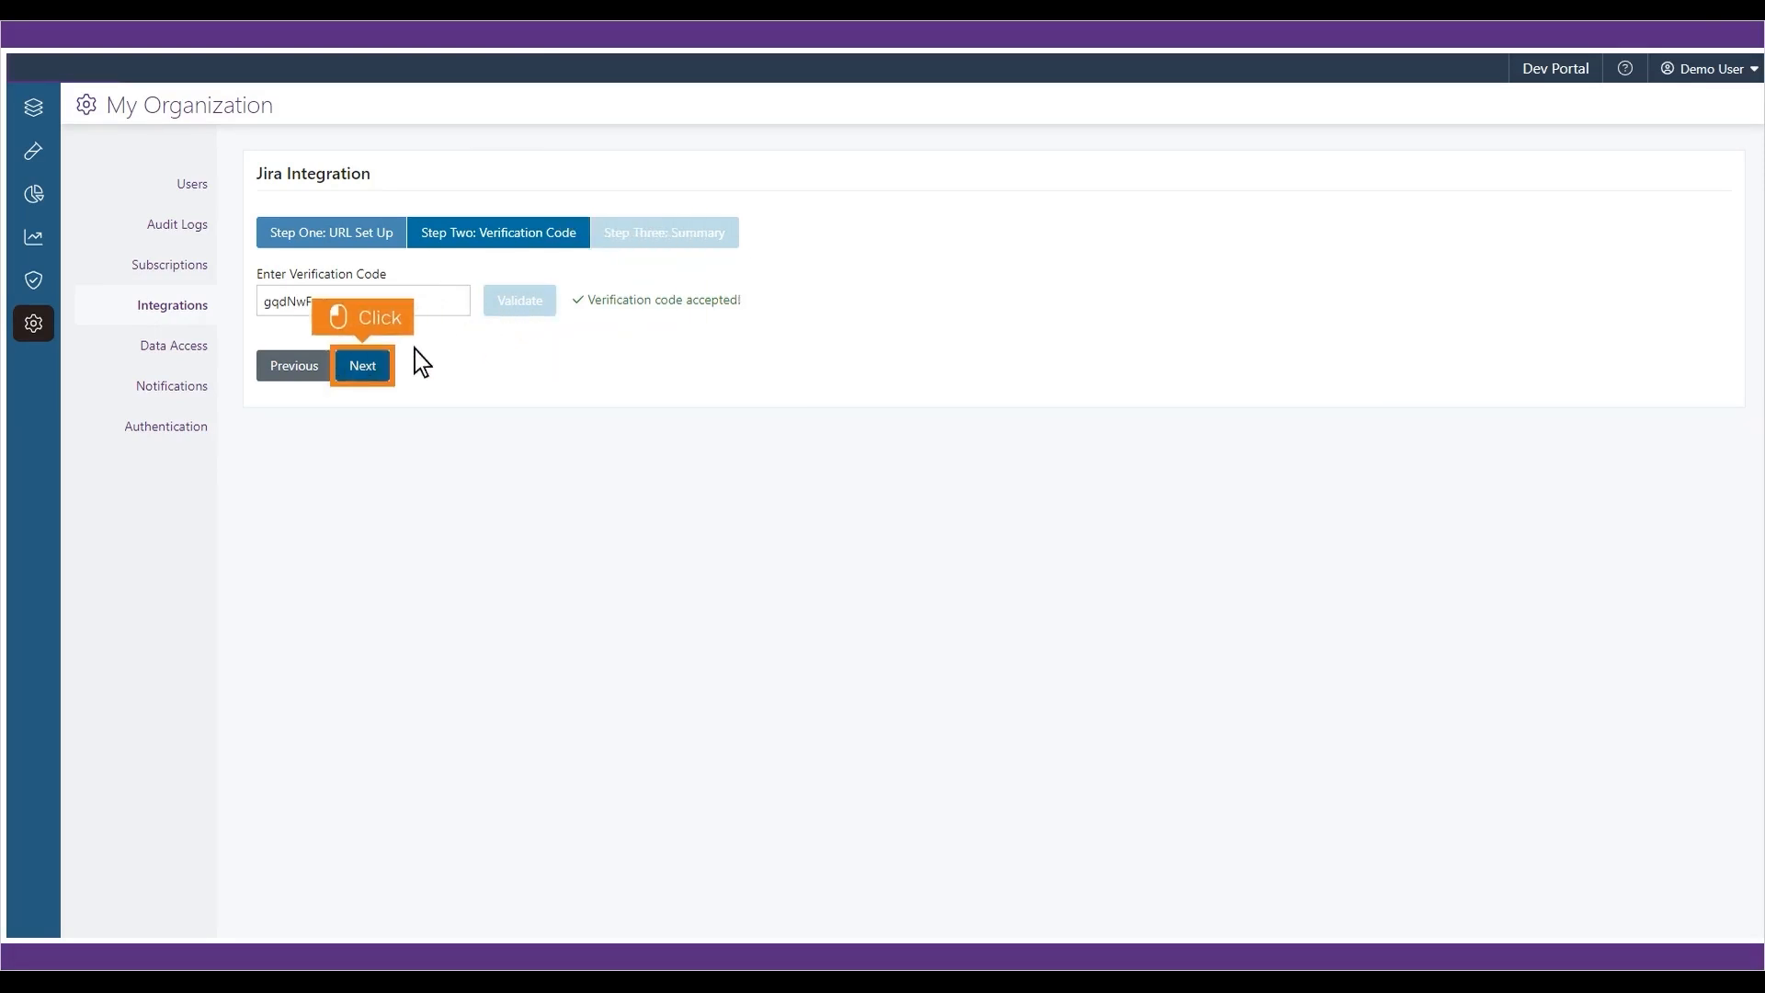
left_click(364, 370)
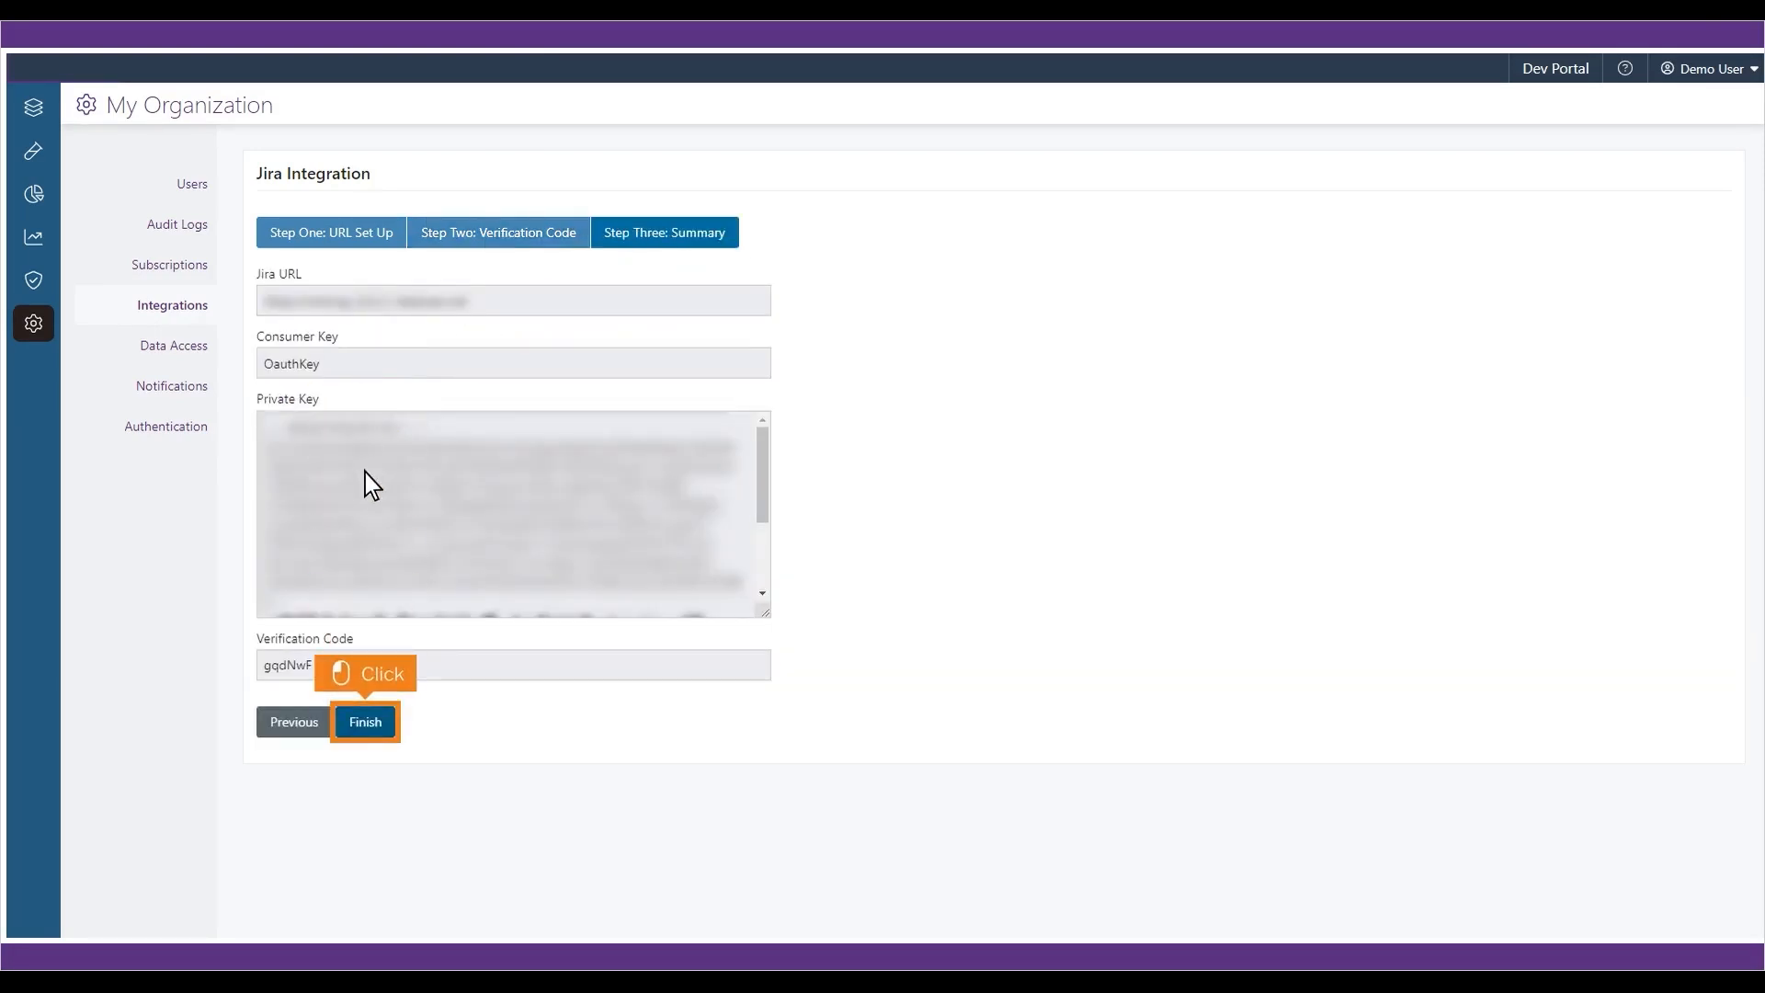
left_click(366, 722)
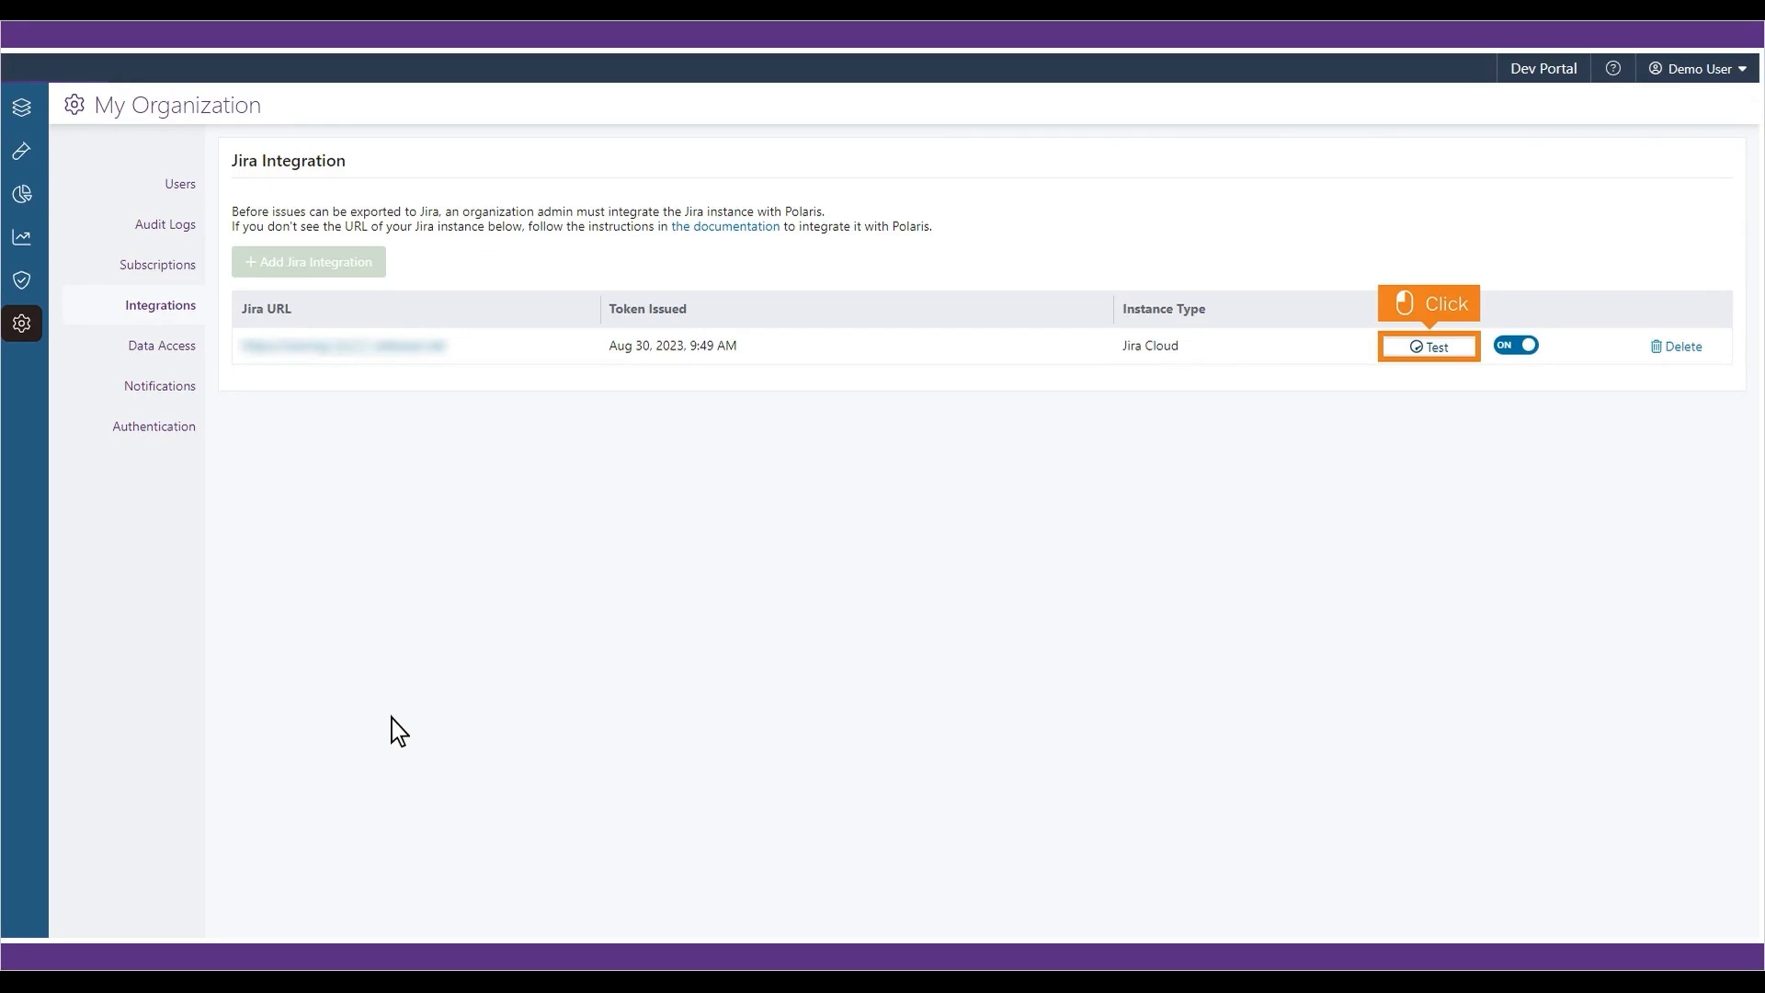
left_click(1431, 348)
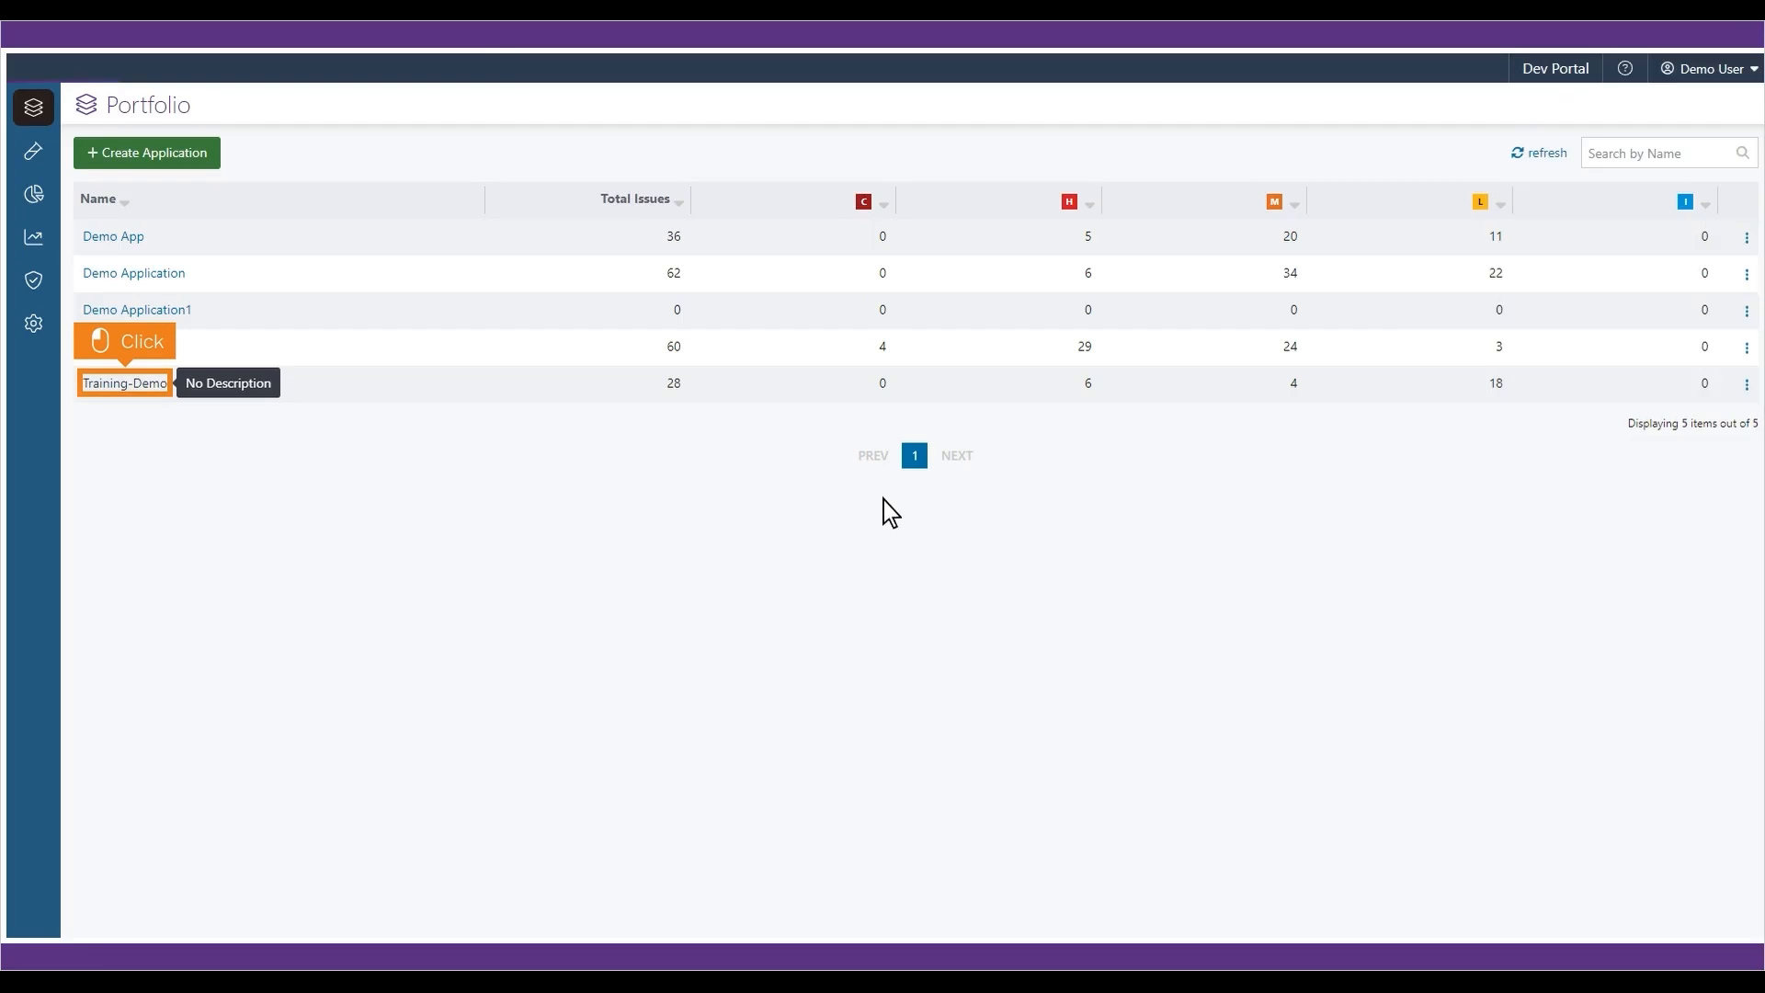
- Map Training-Demo to Jira project My Kanban Project (KAN) with issue type Task, and save
left_click(129, 386)
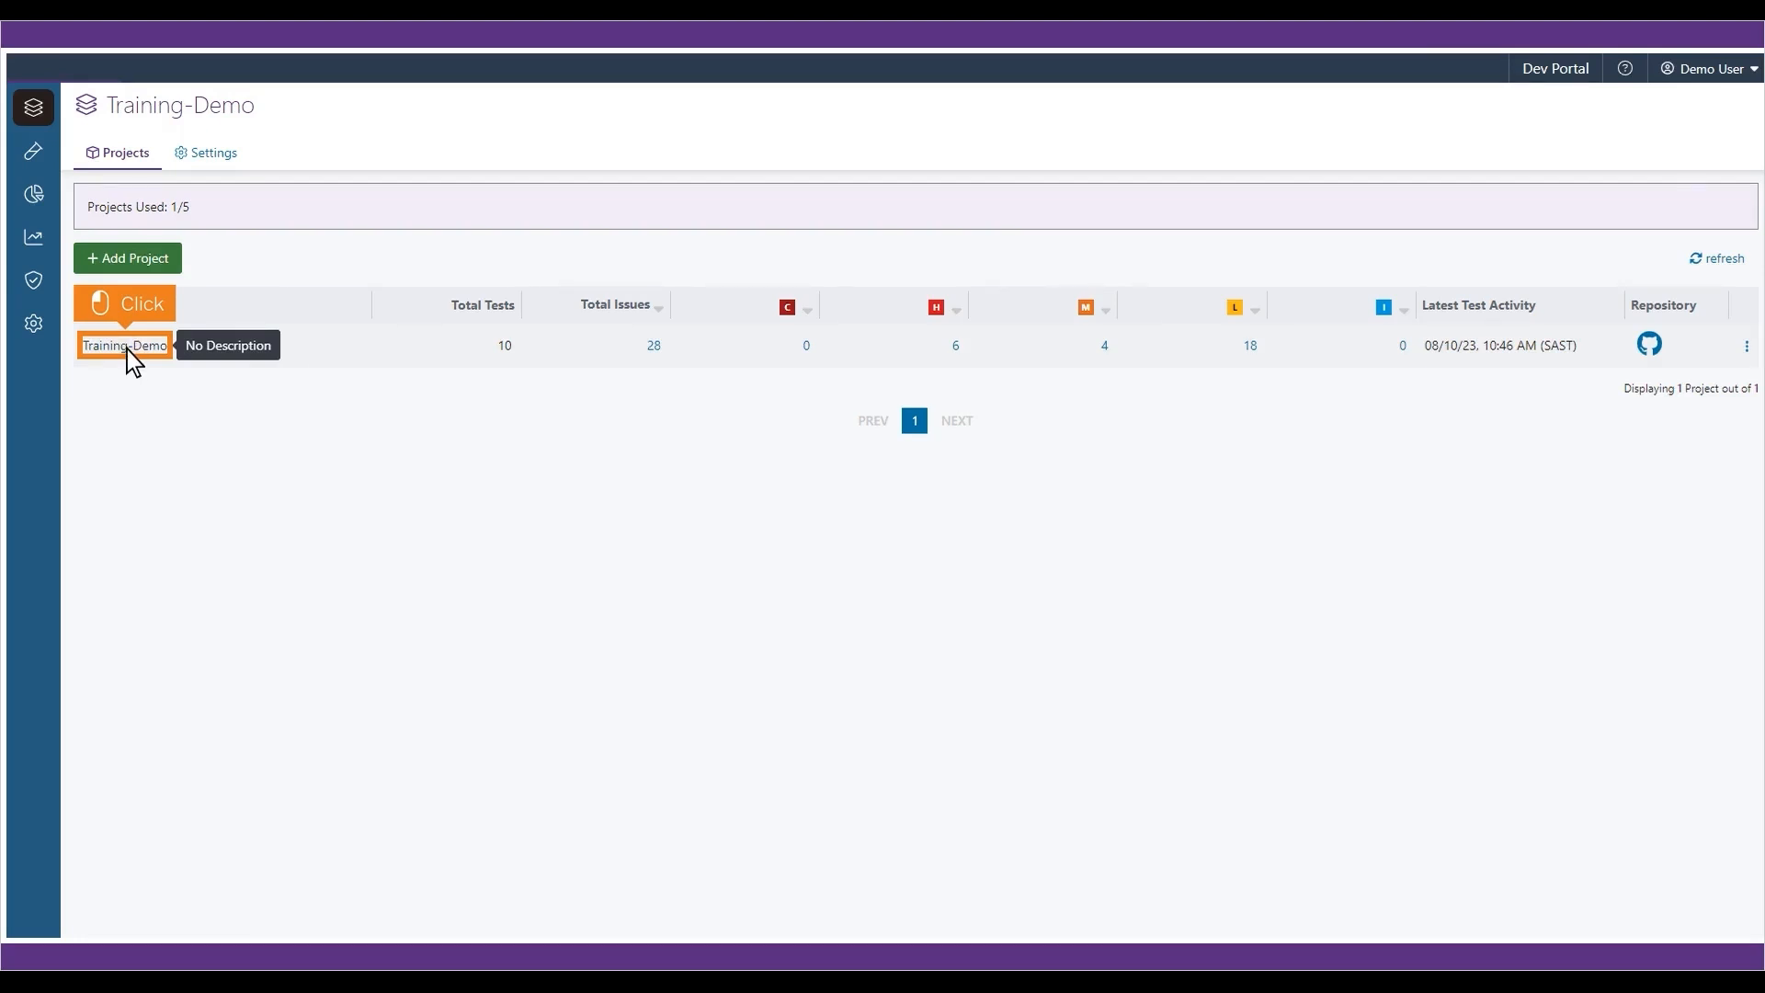
left_click(127, 348)
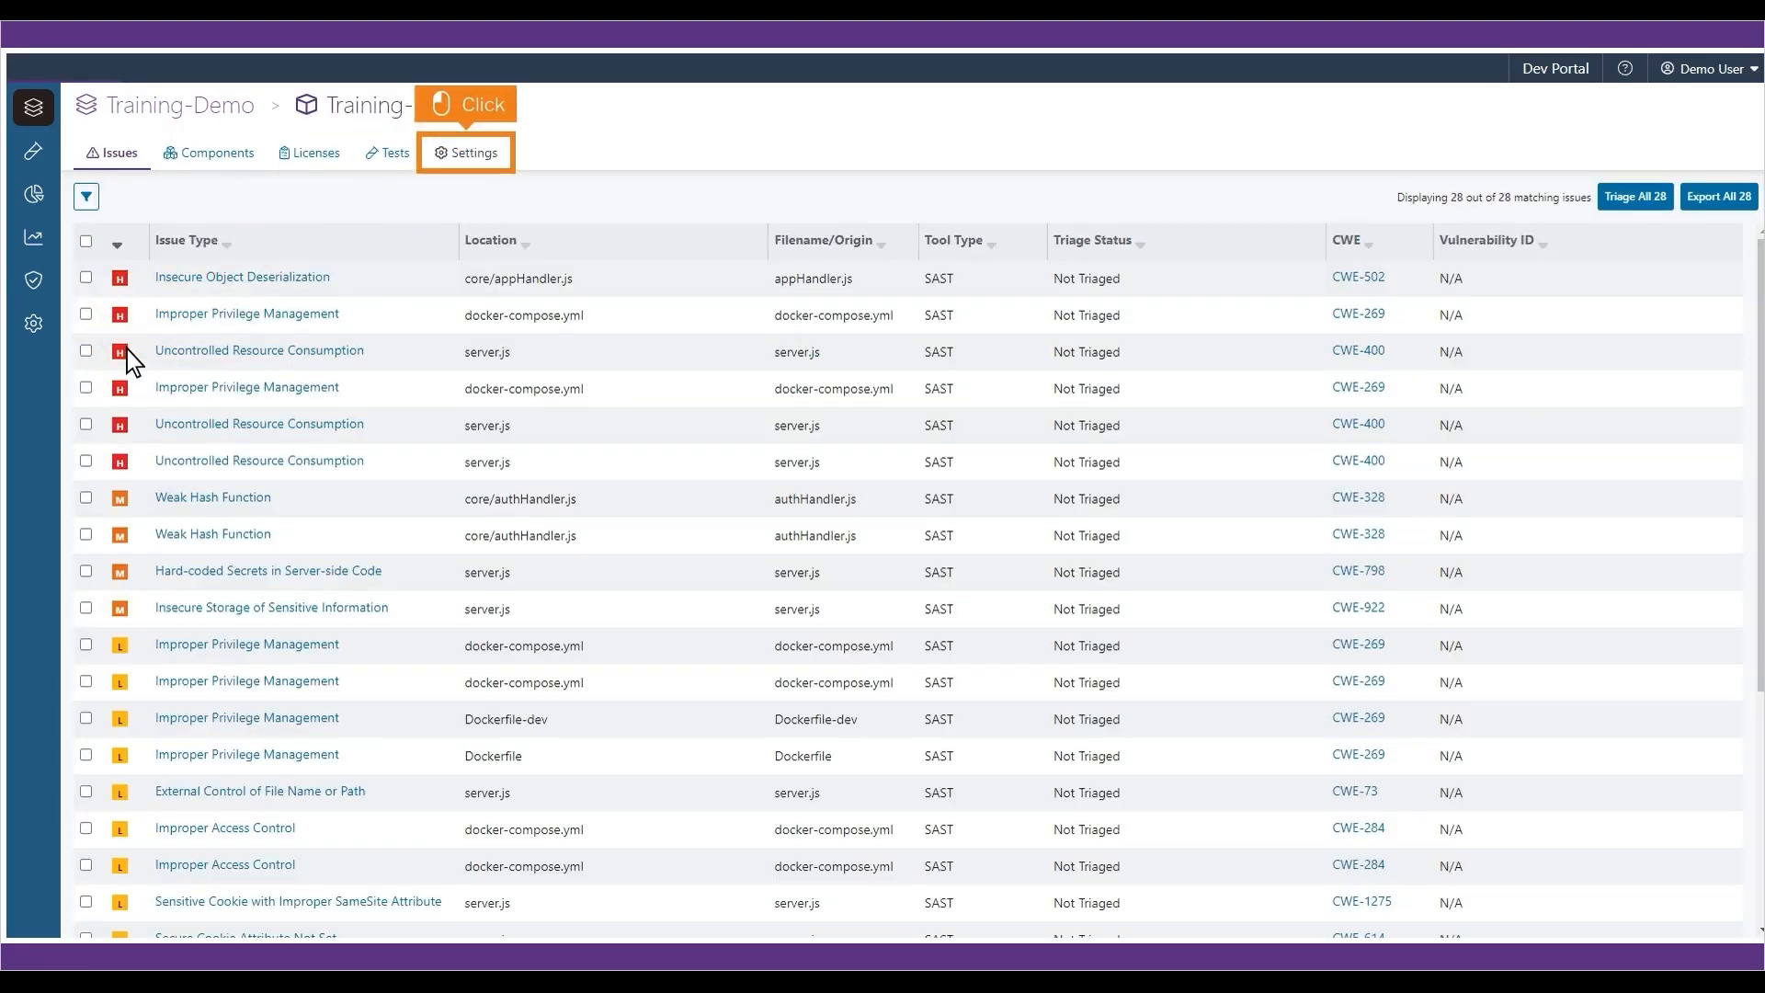
left_click(467, 157)
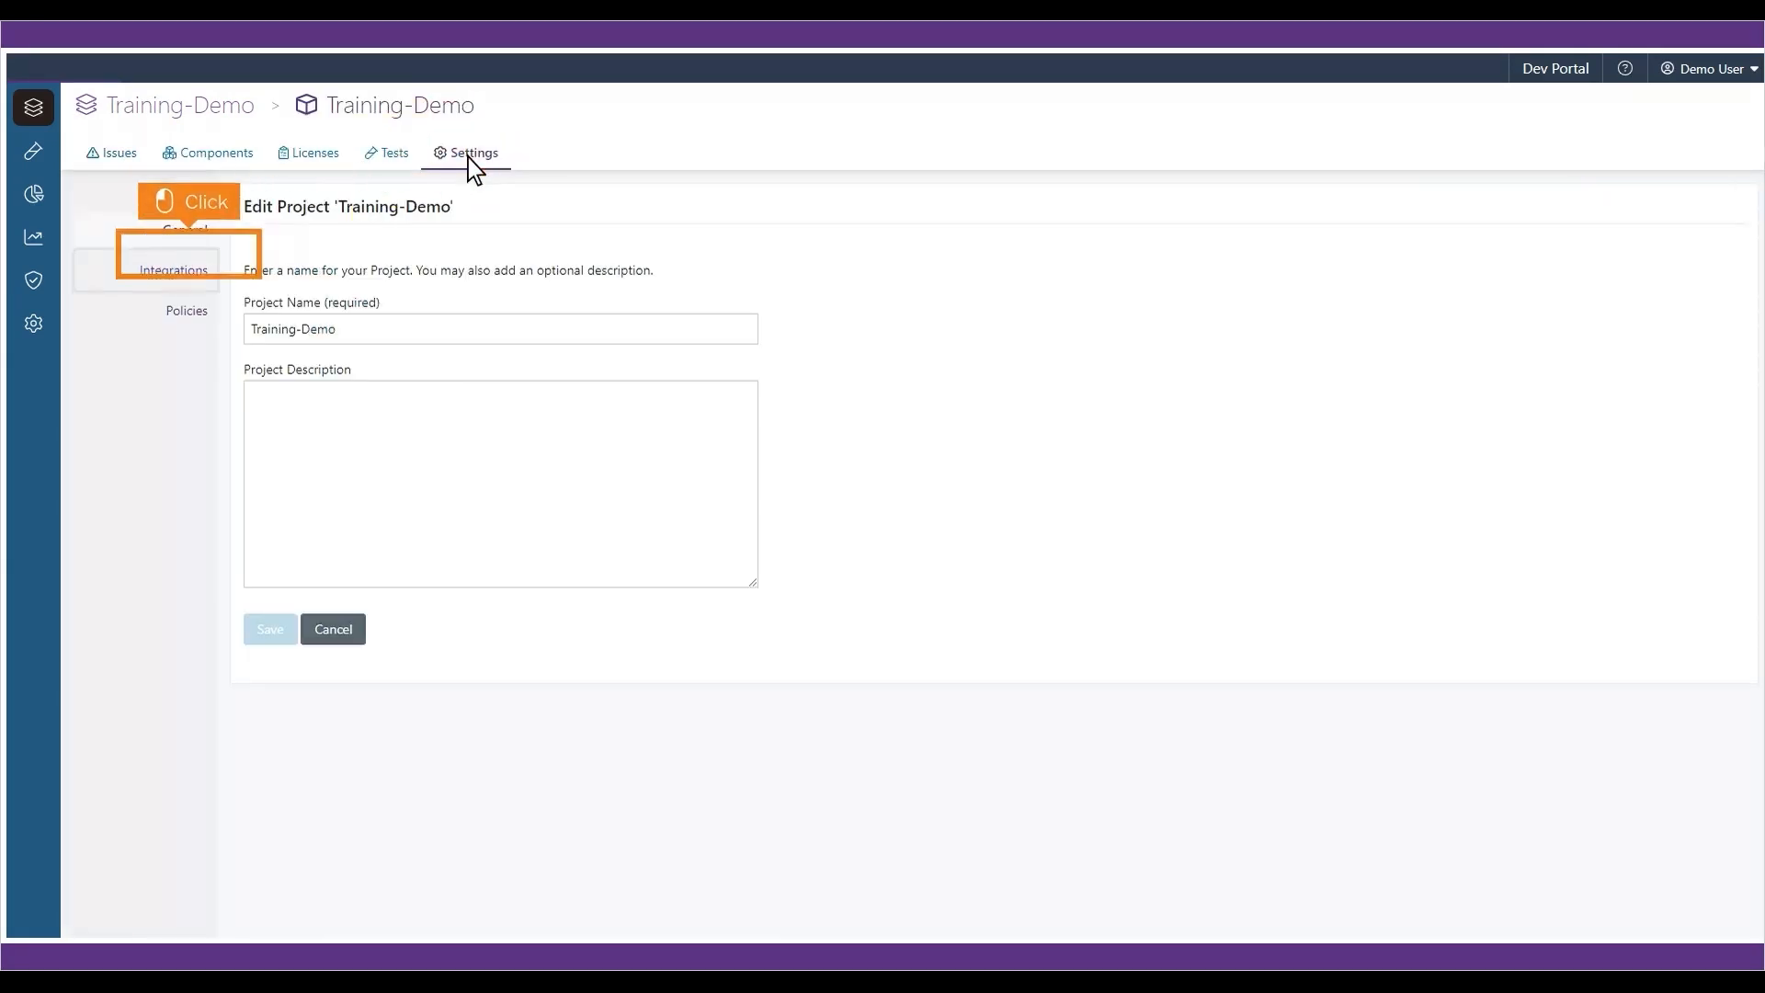
left_click(147, 275)
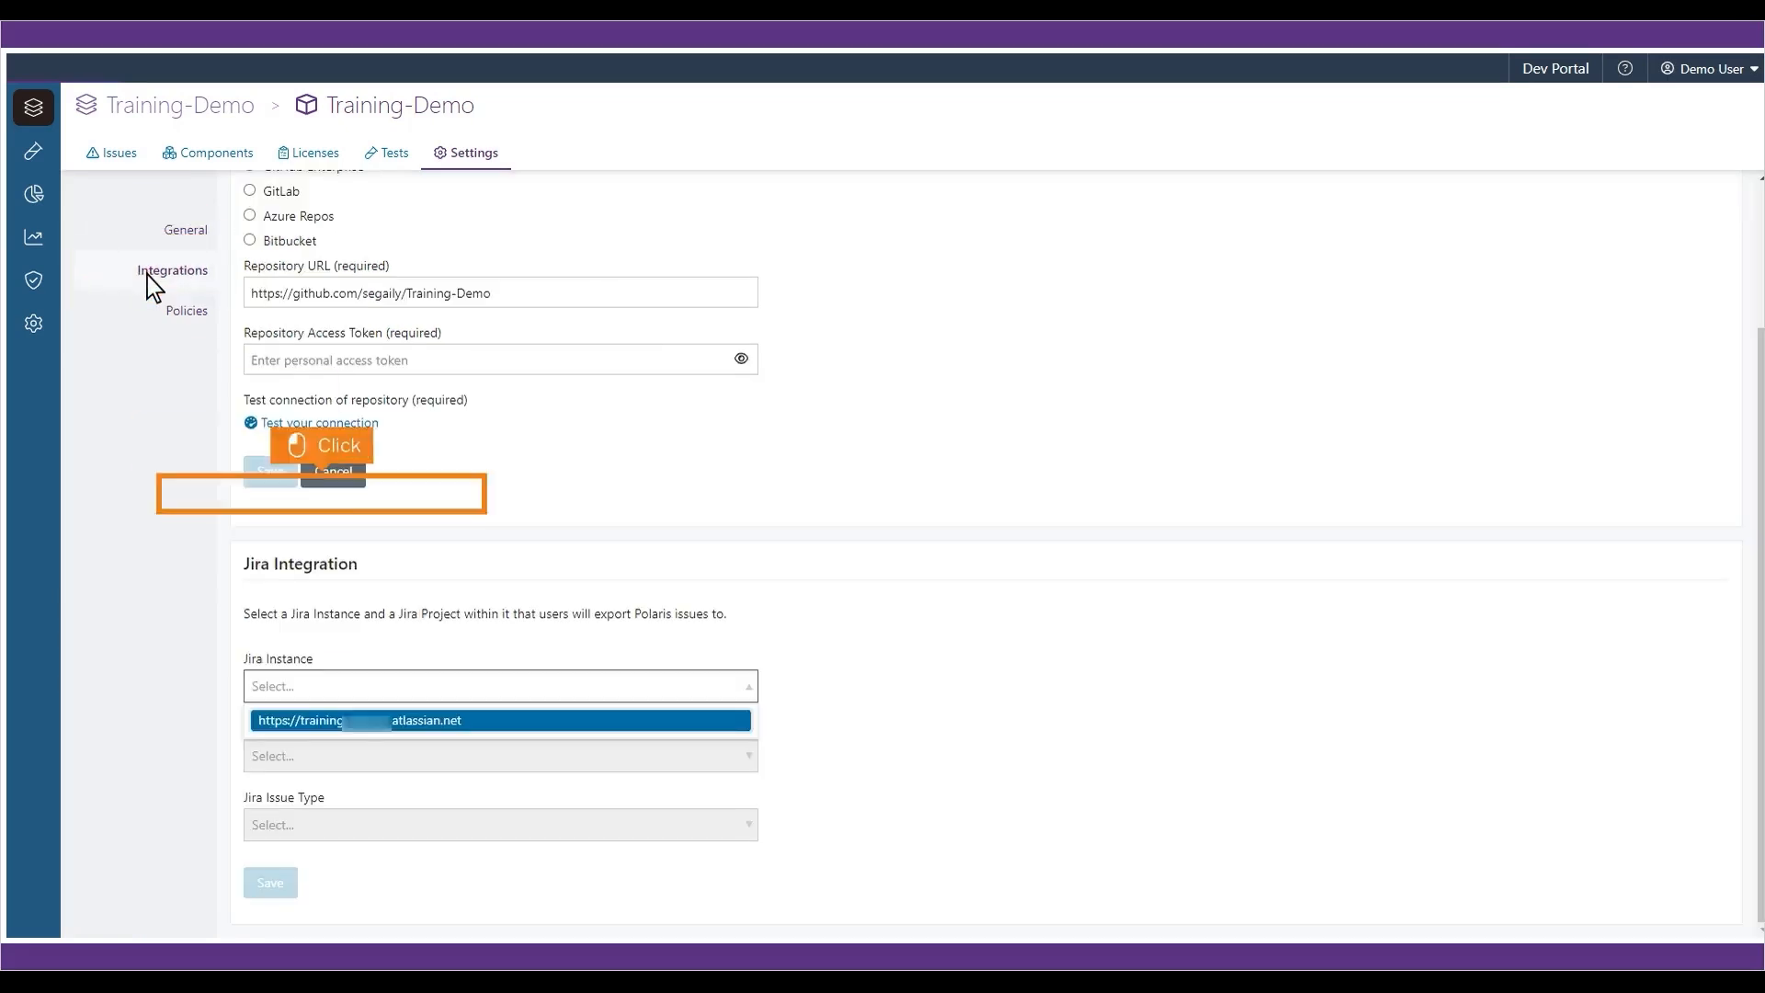
left_click(504, 721)
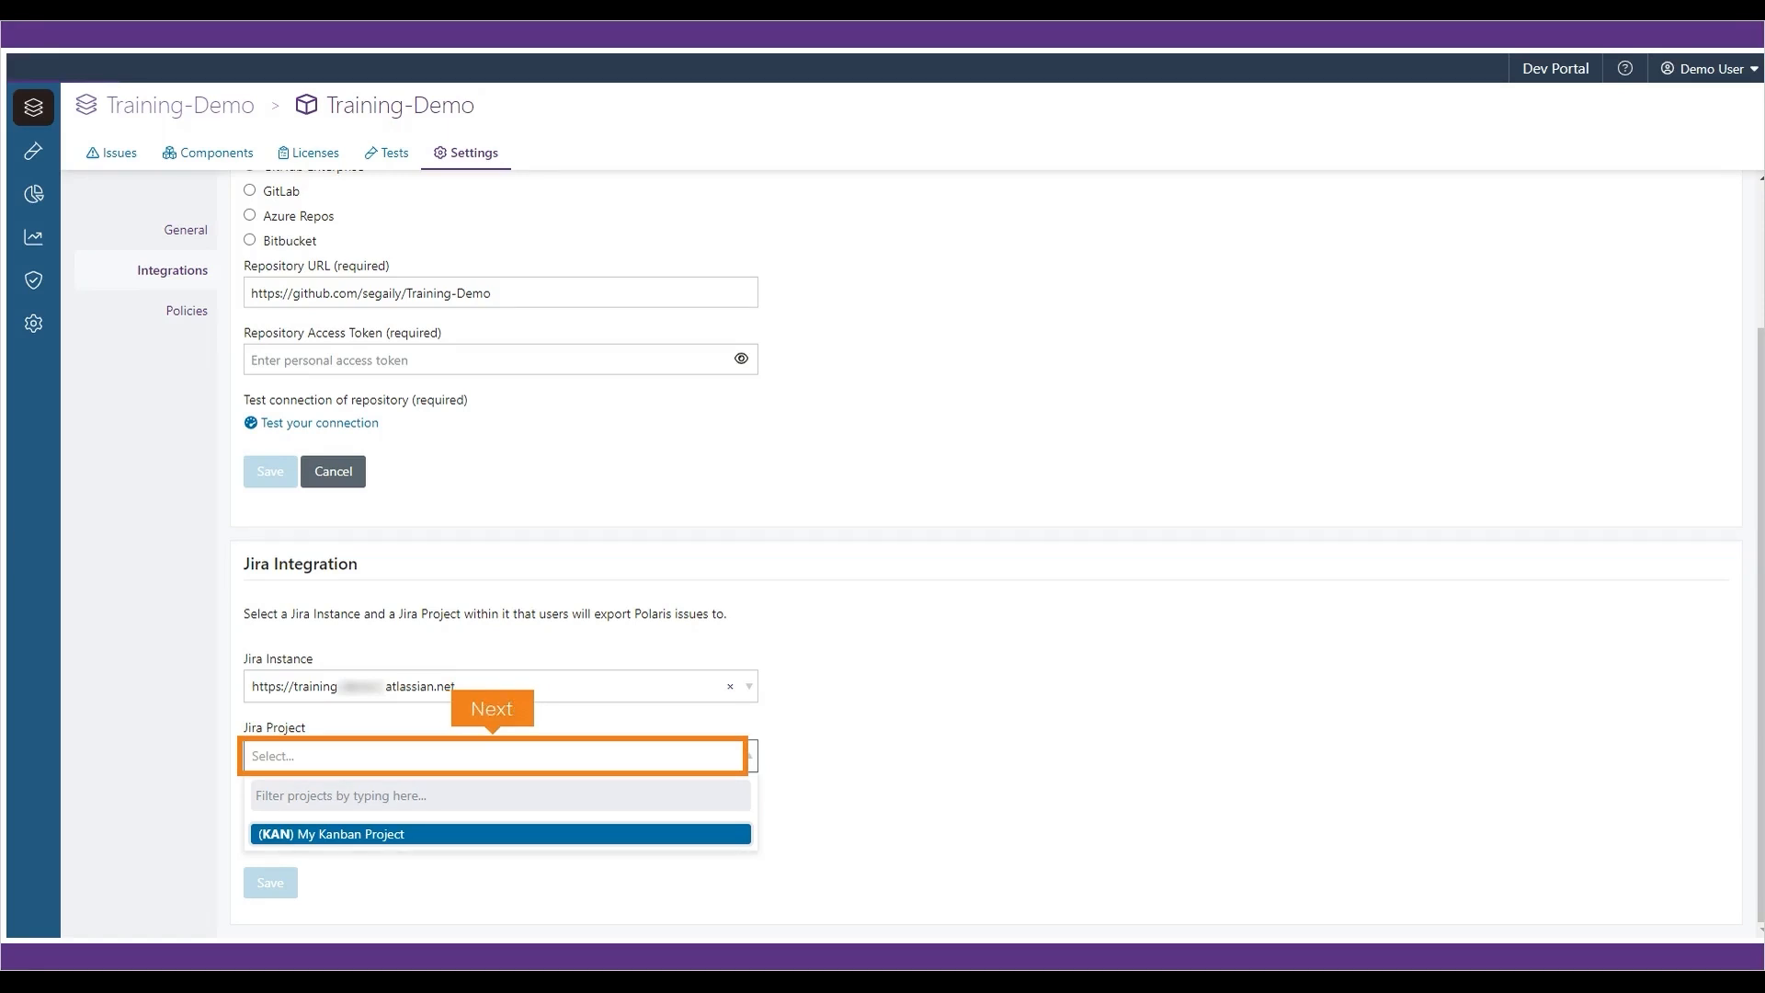
left_click(503, 726)
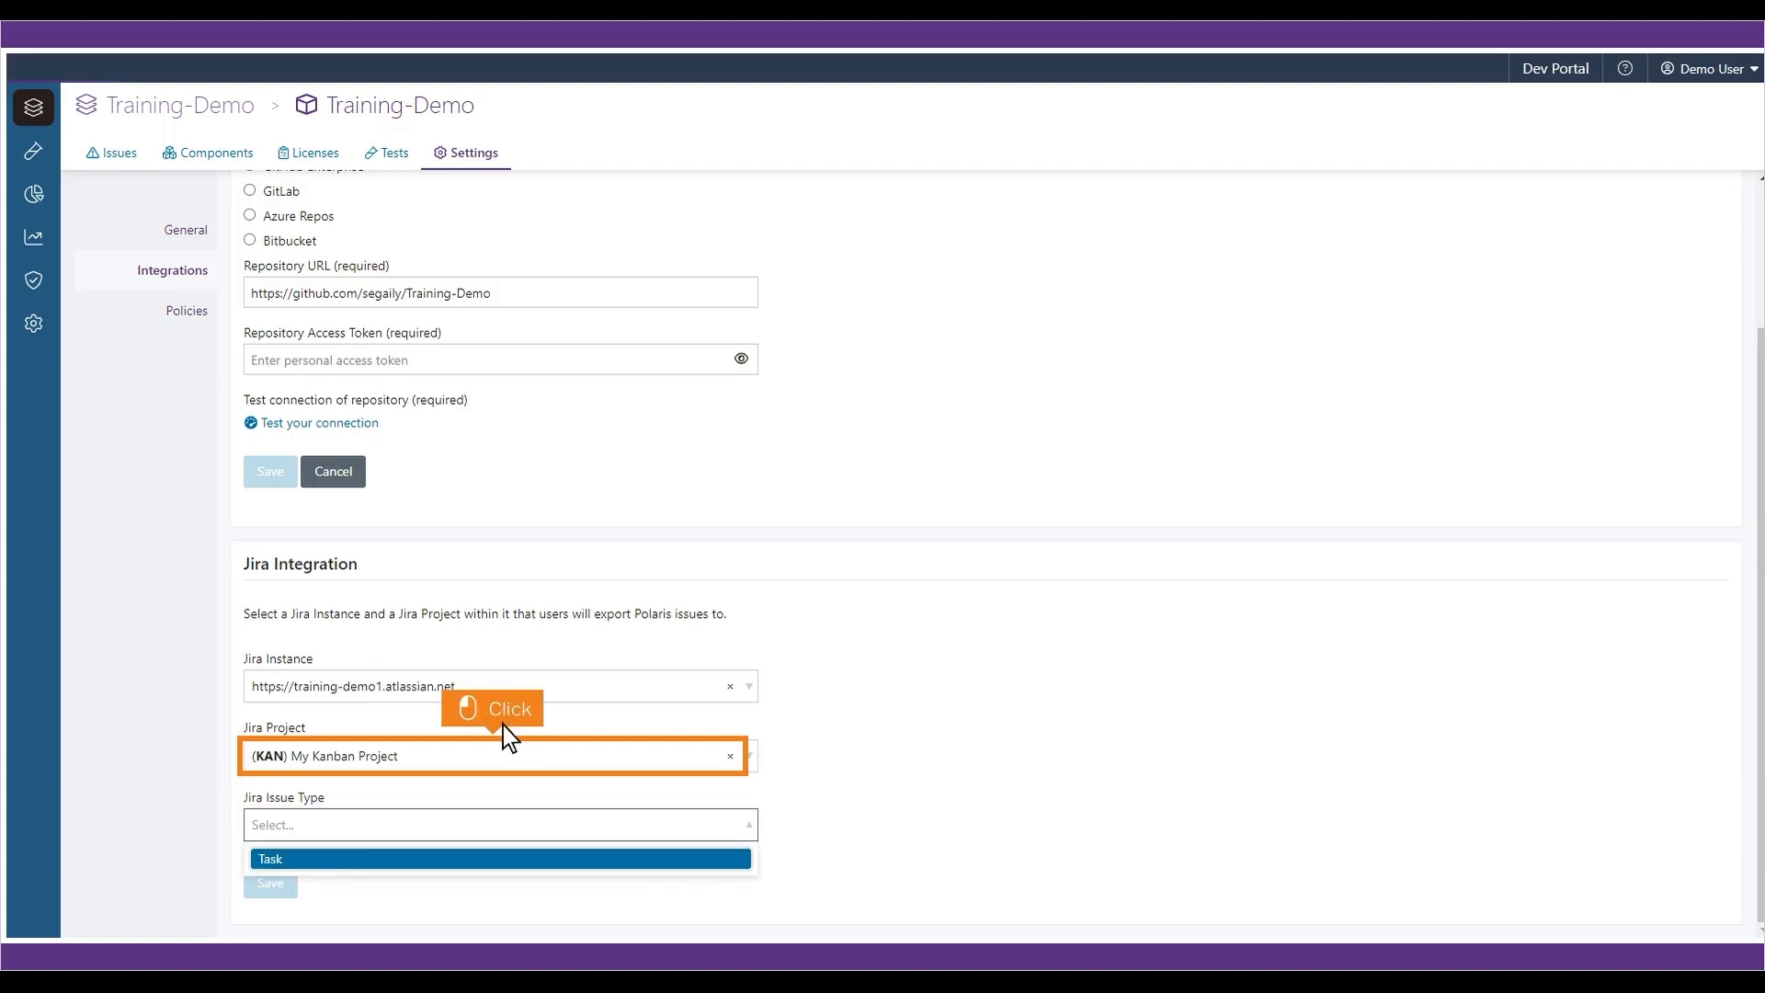
left_click(504, 859)
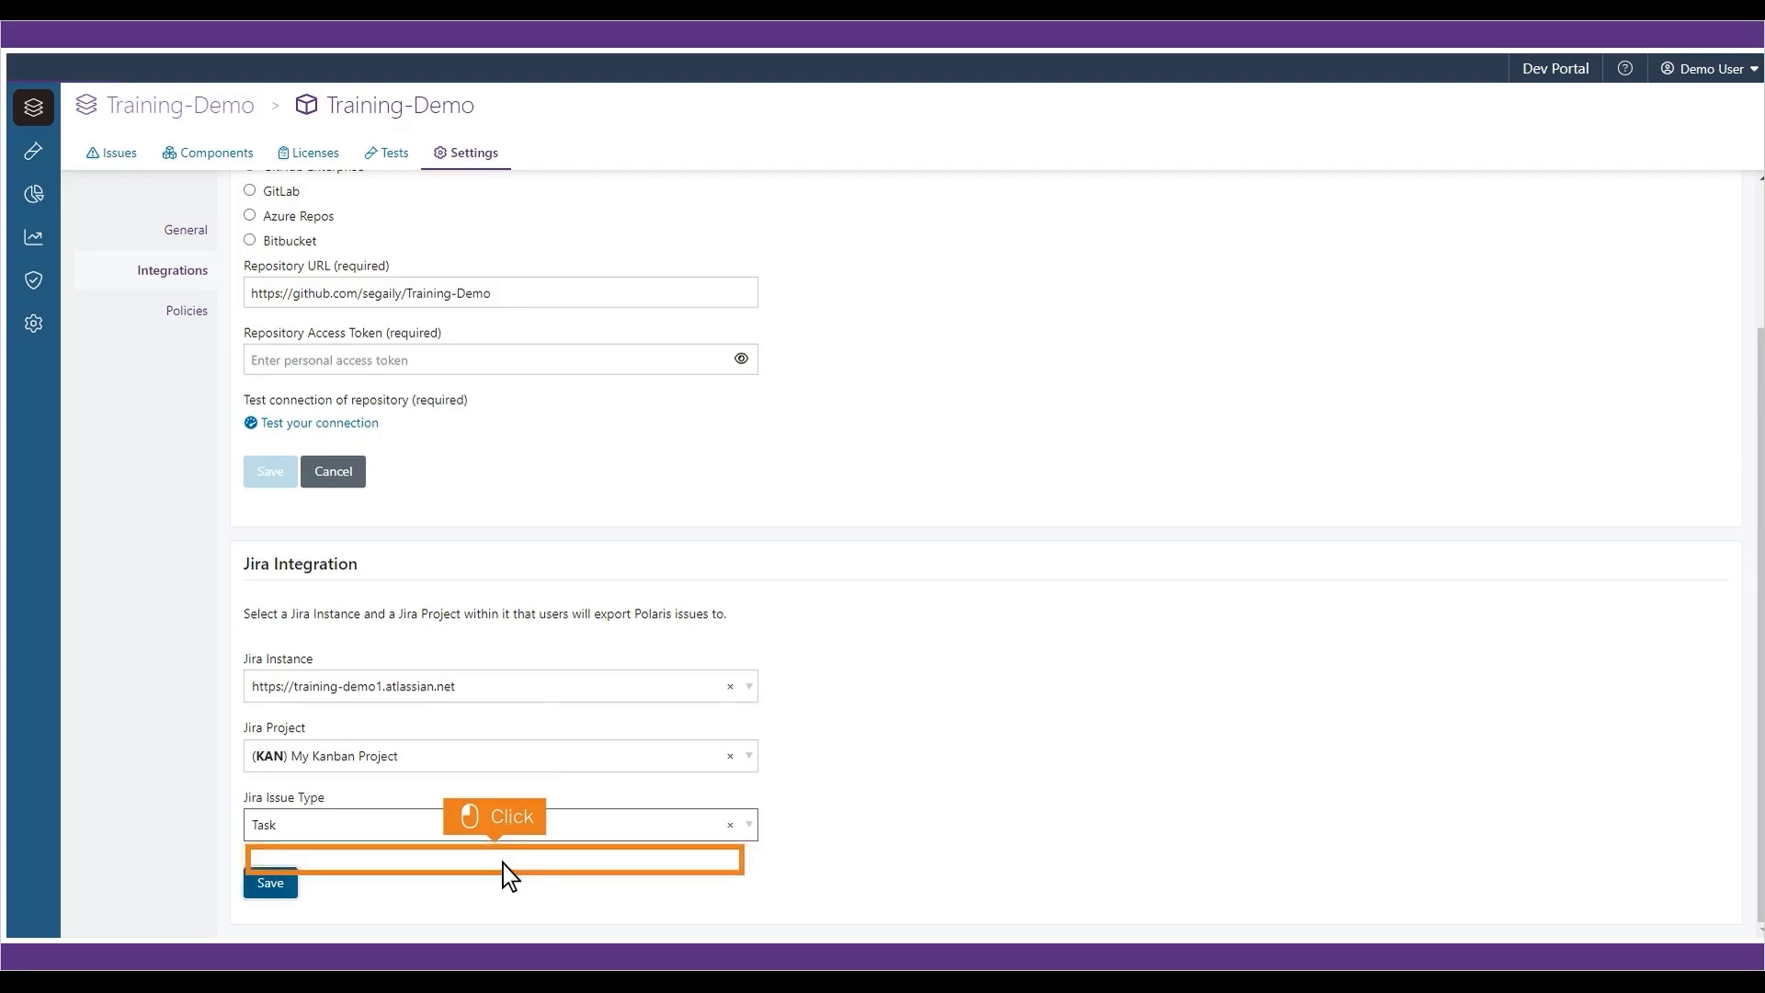
left_click(270, 883)
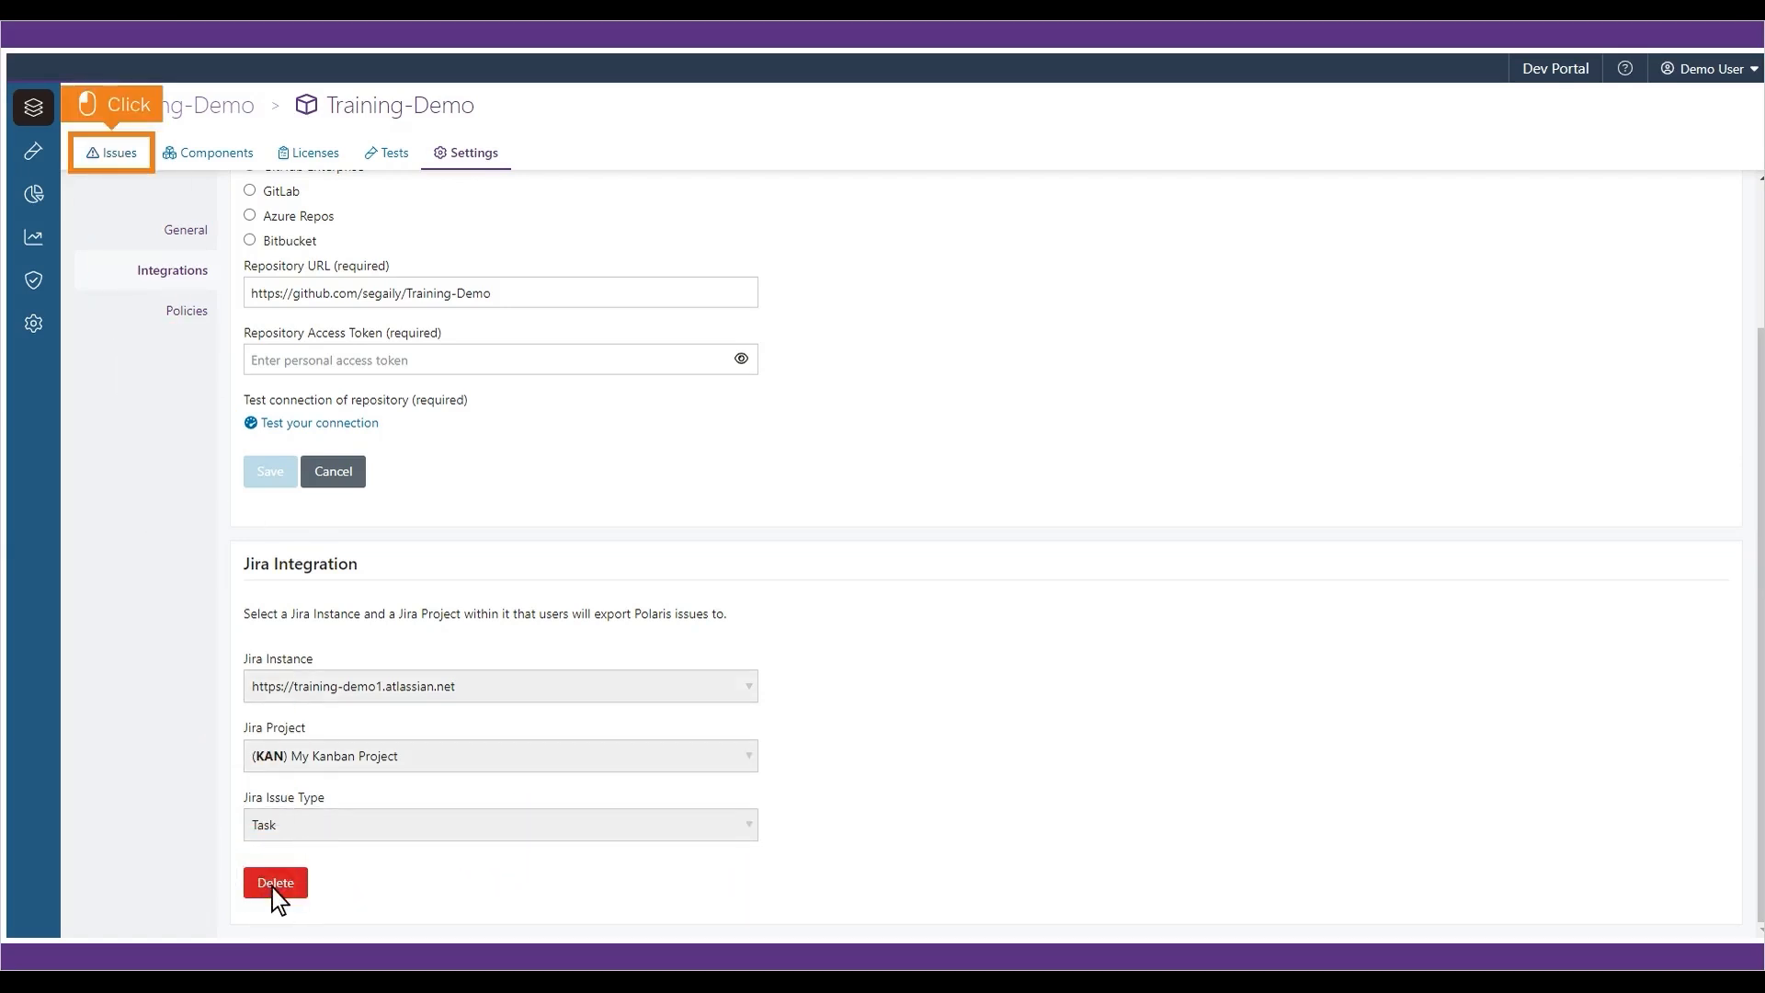
- Export the Insecure Object Deserialization issue from Training-Demo's Issues list to Jira
left_click(113, 154)
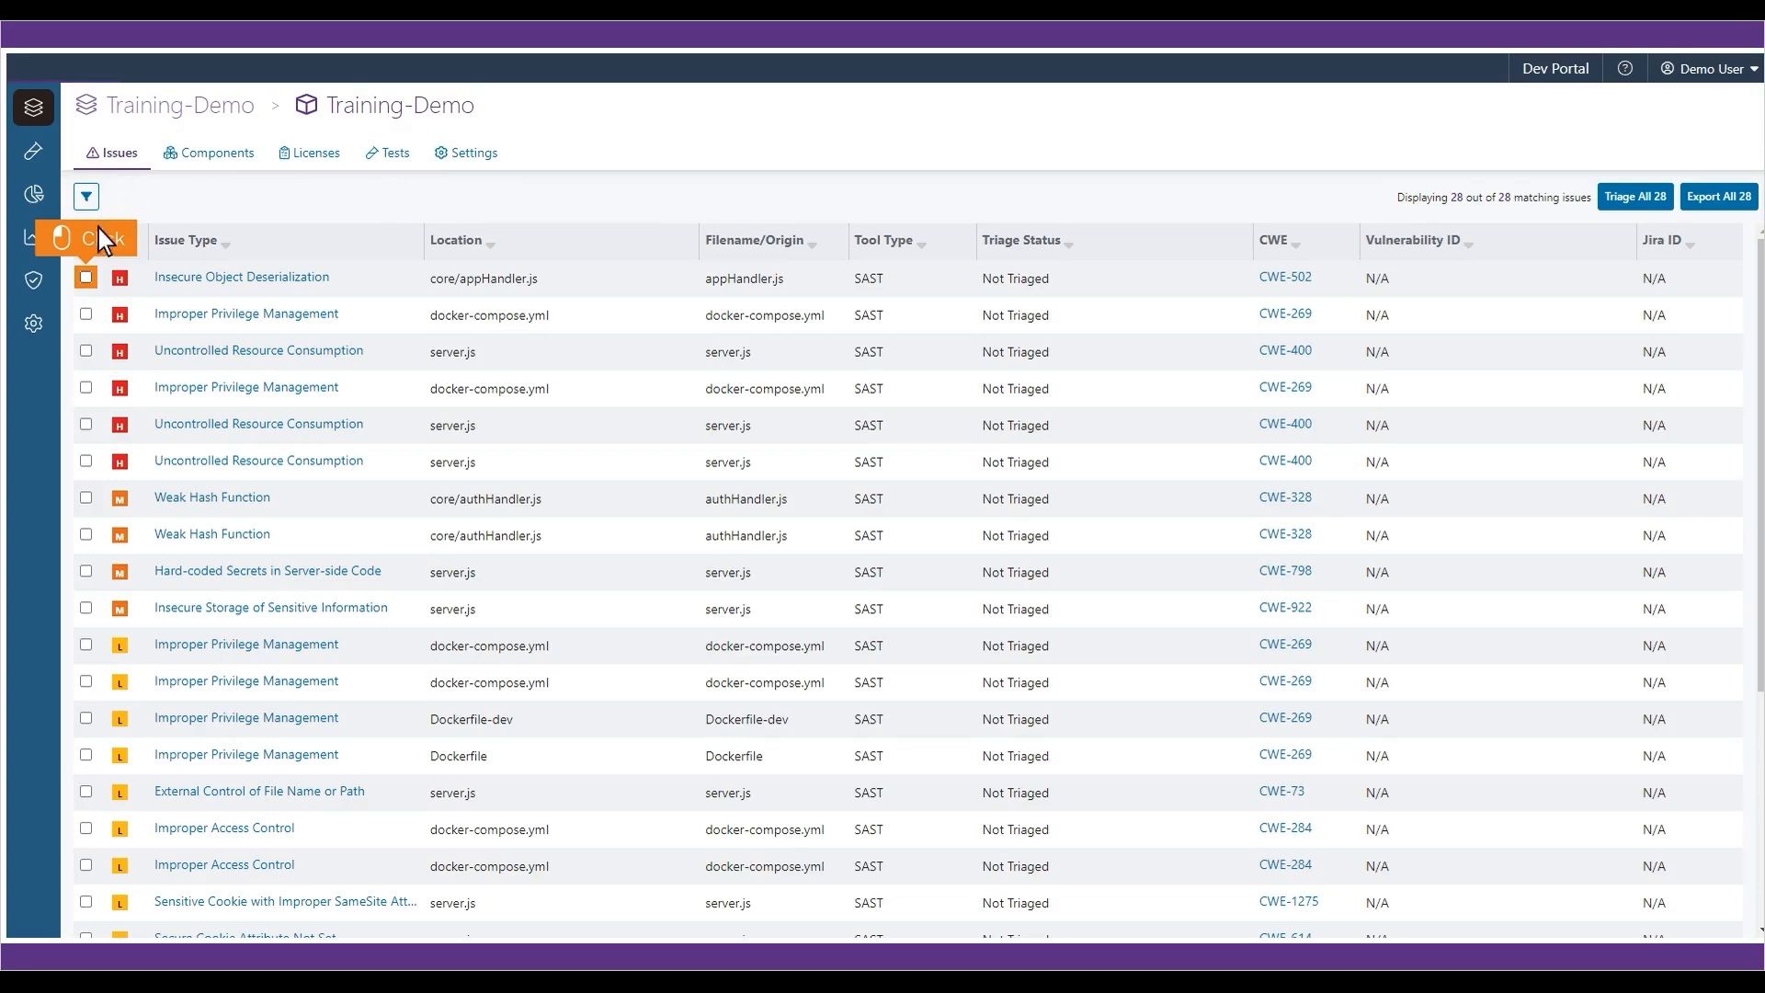
left_click(86, 278)
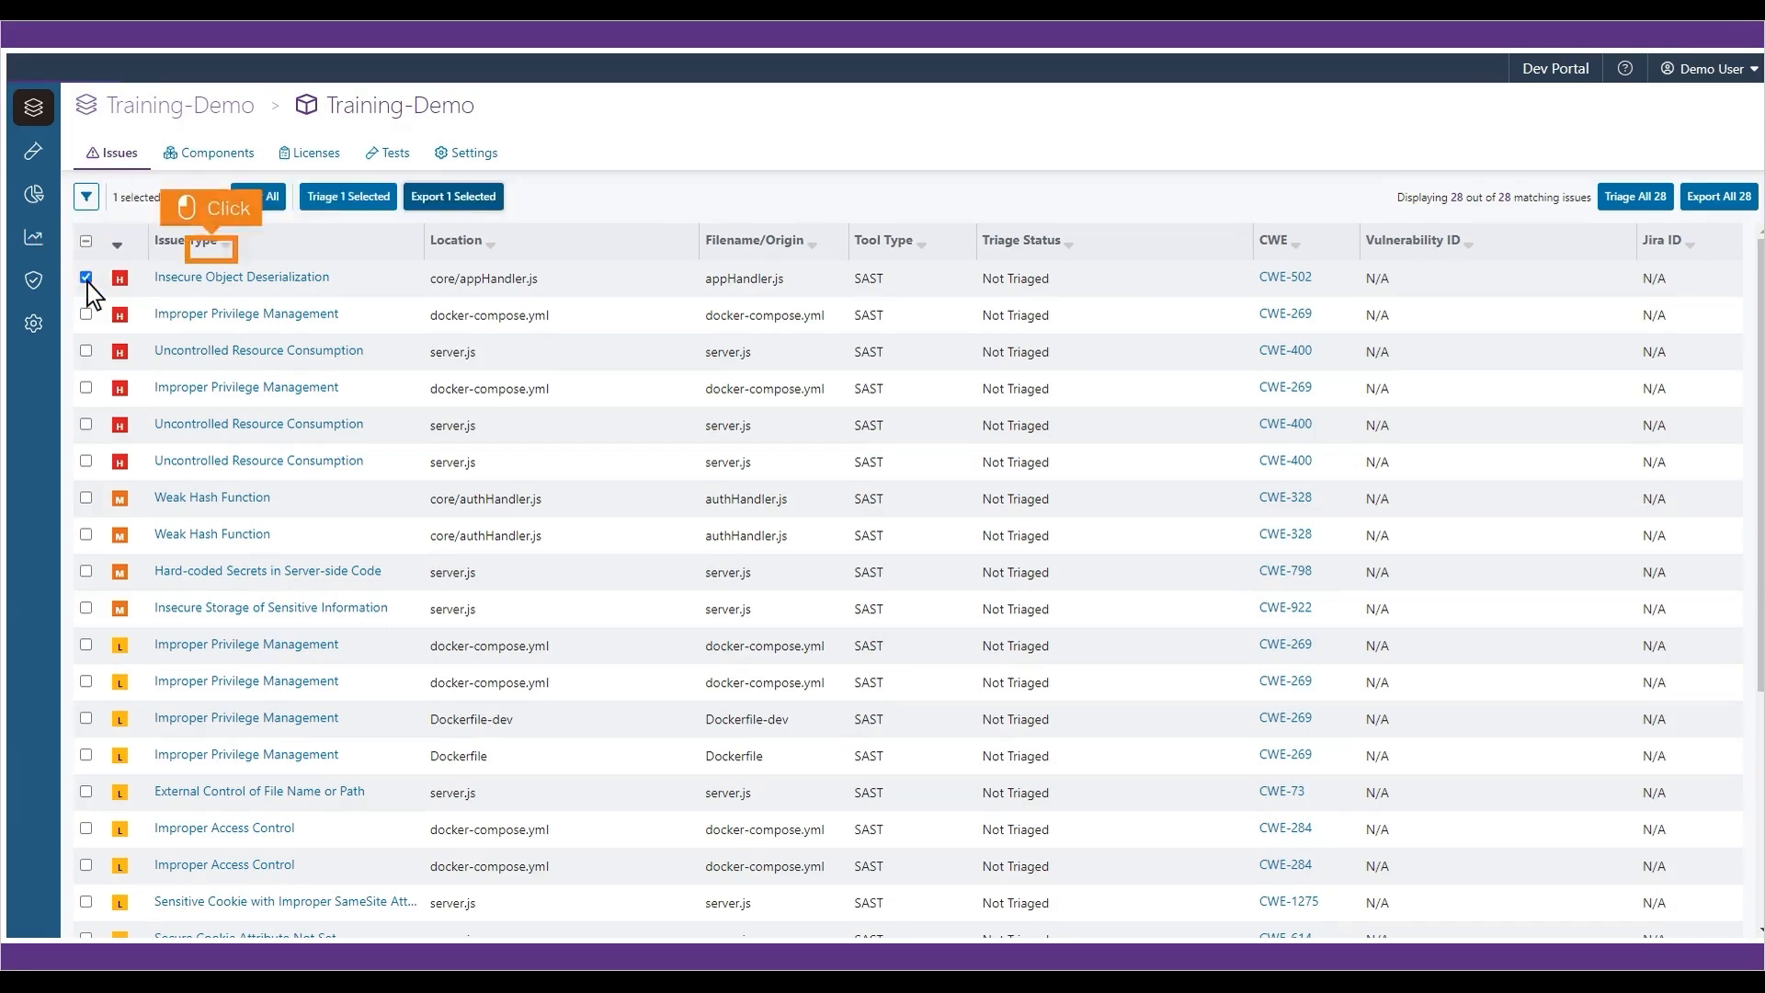
left_click(450, 202)
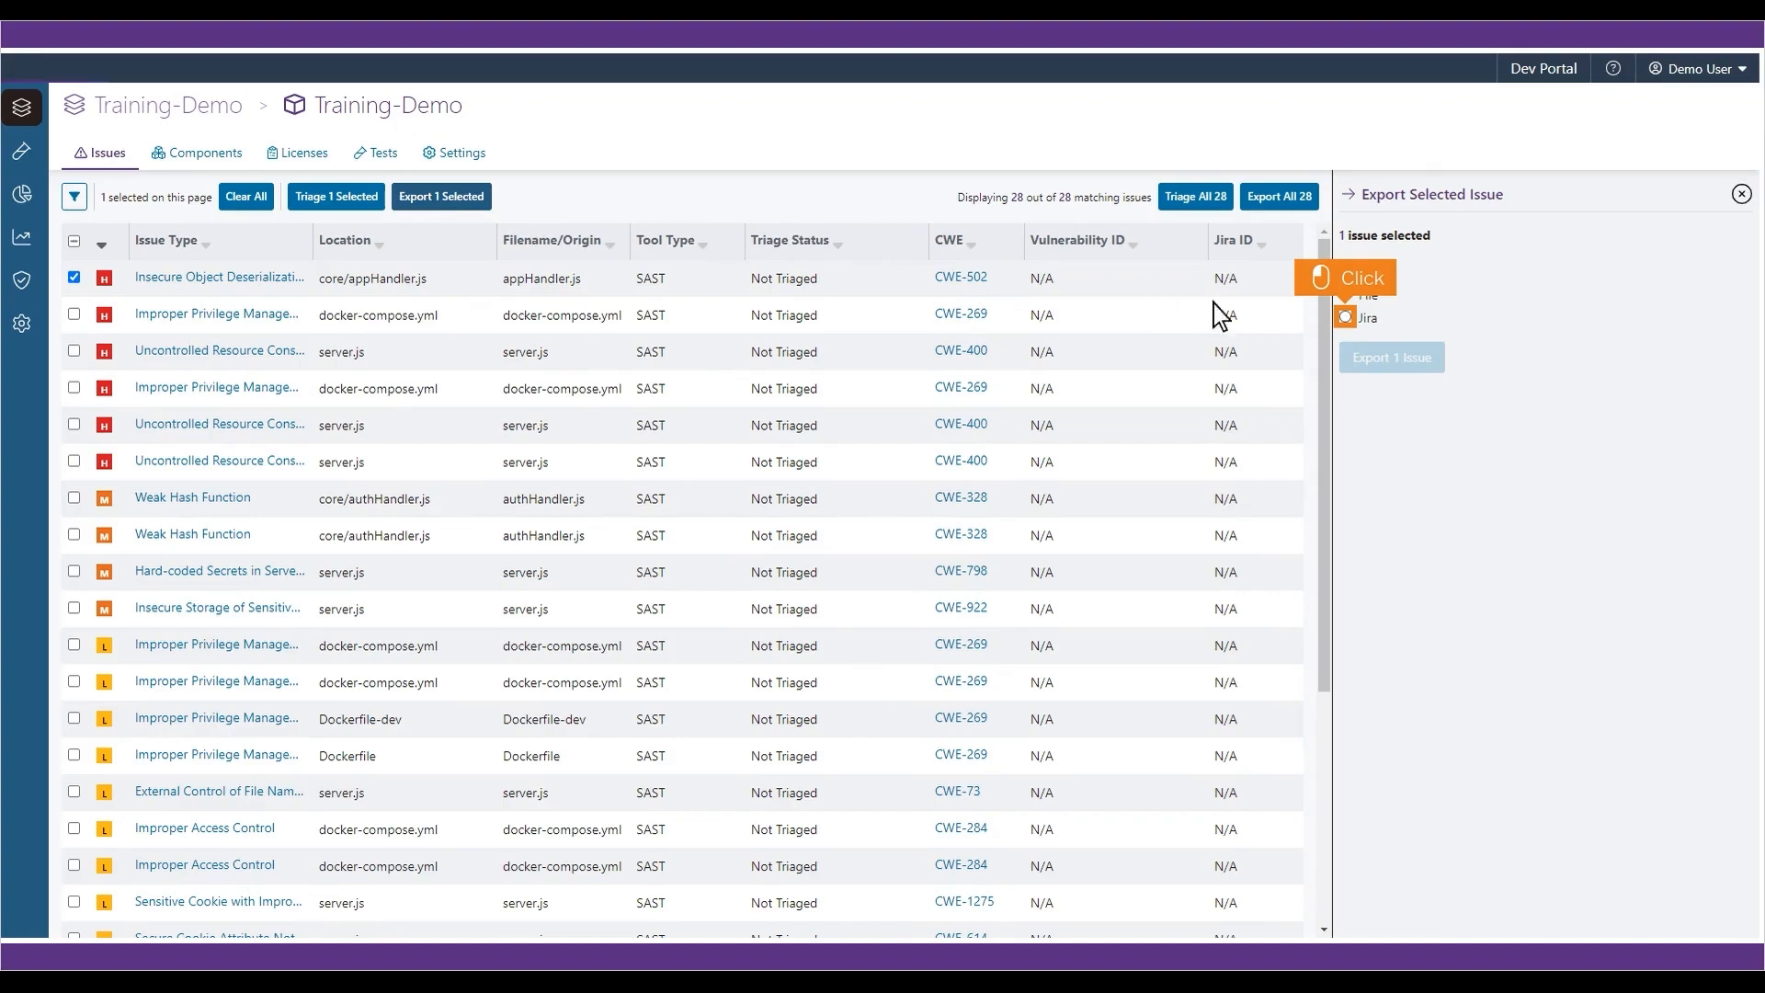
left_click(1346, 319)
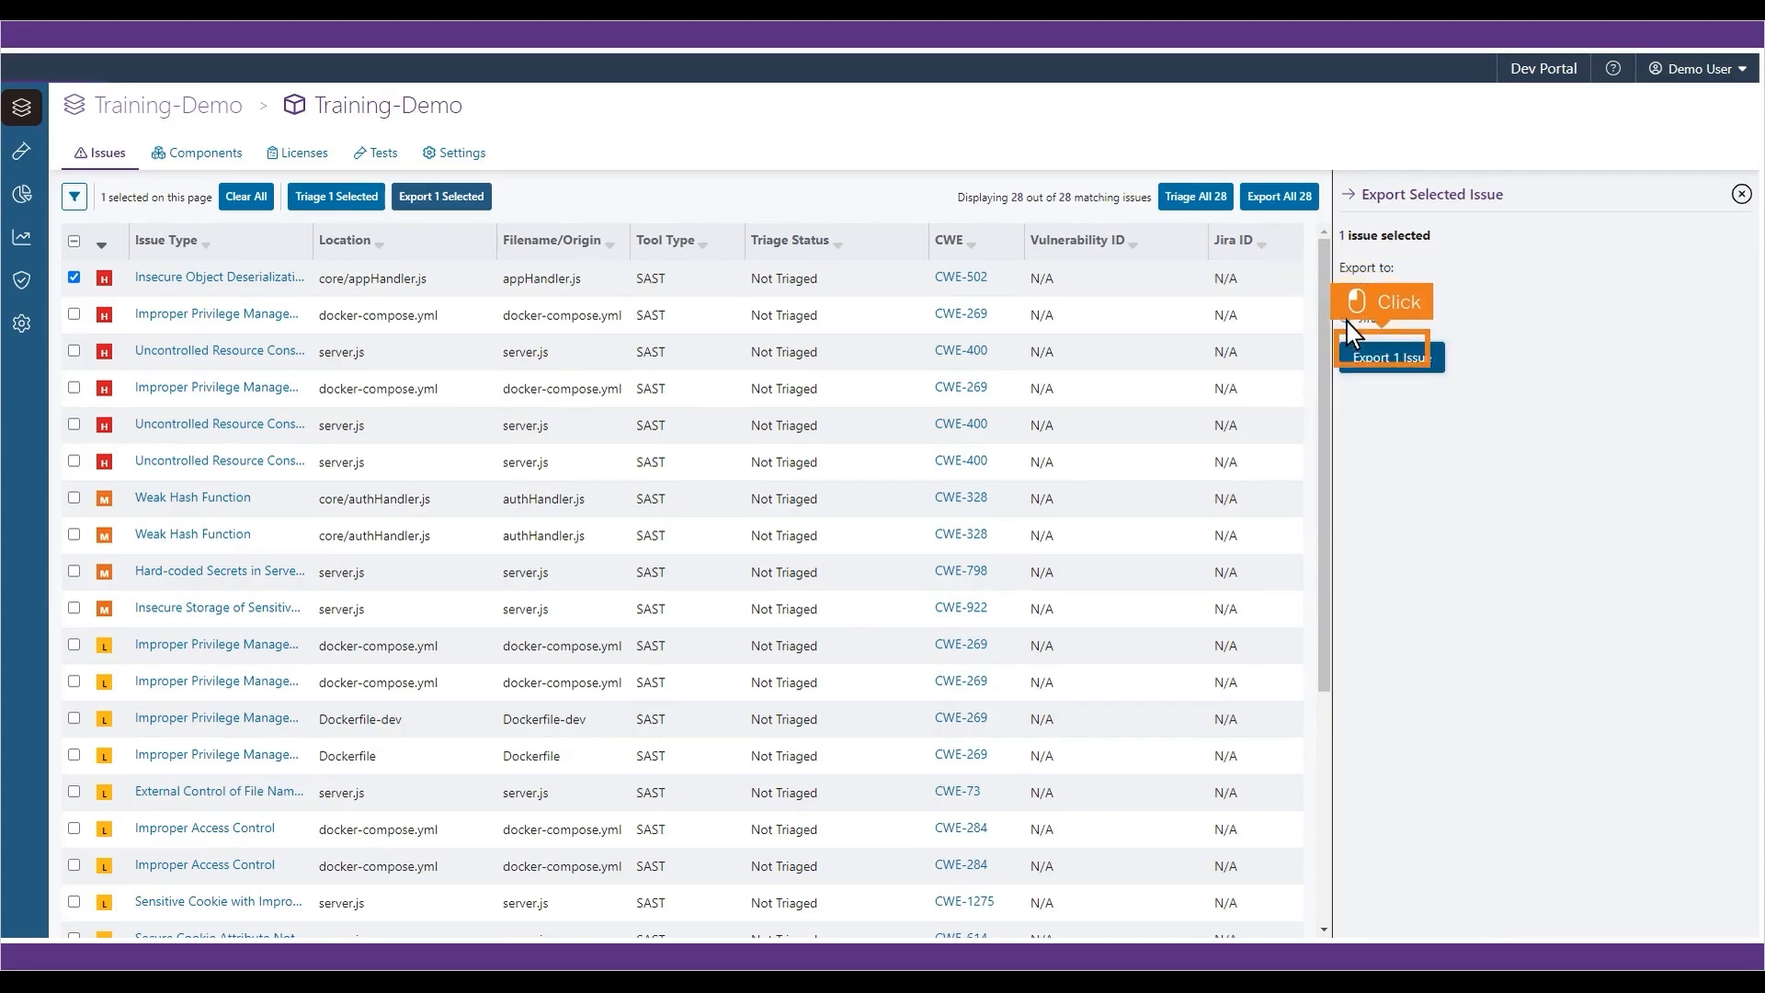
left_click(1394, 357)
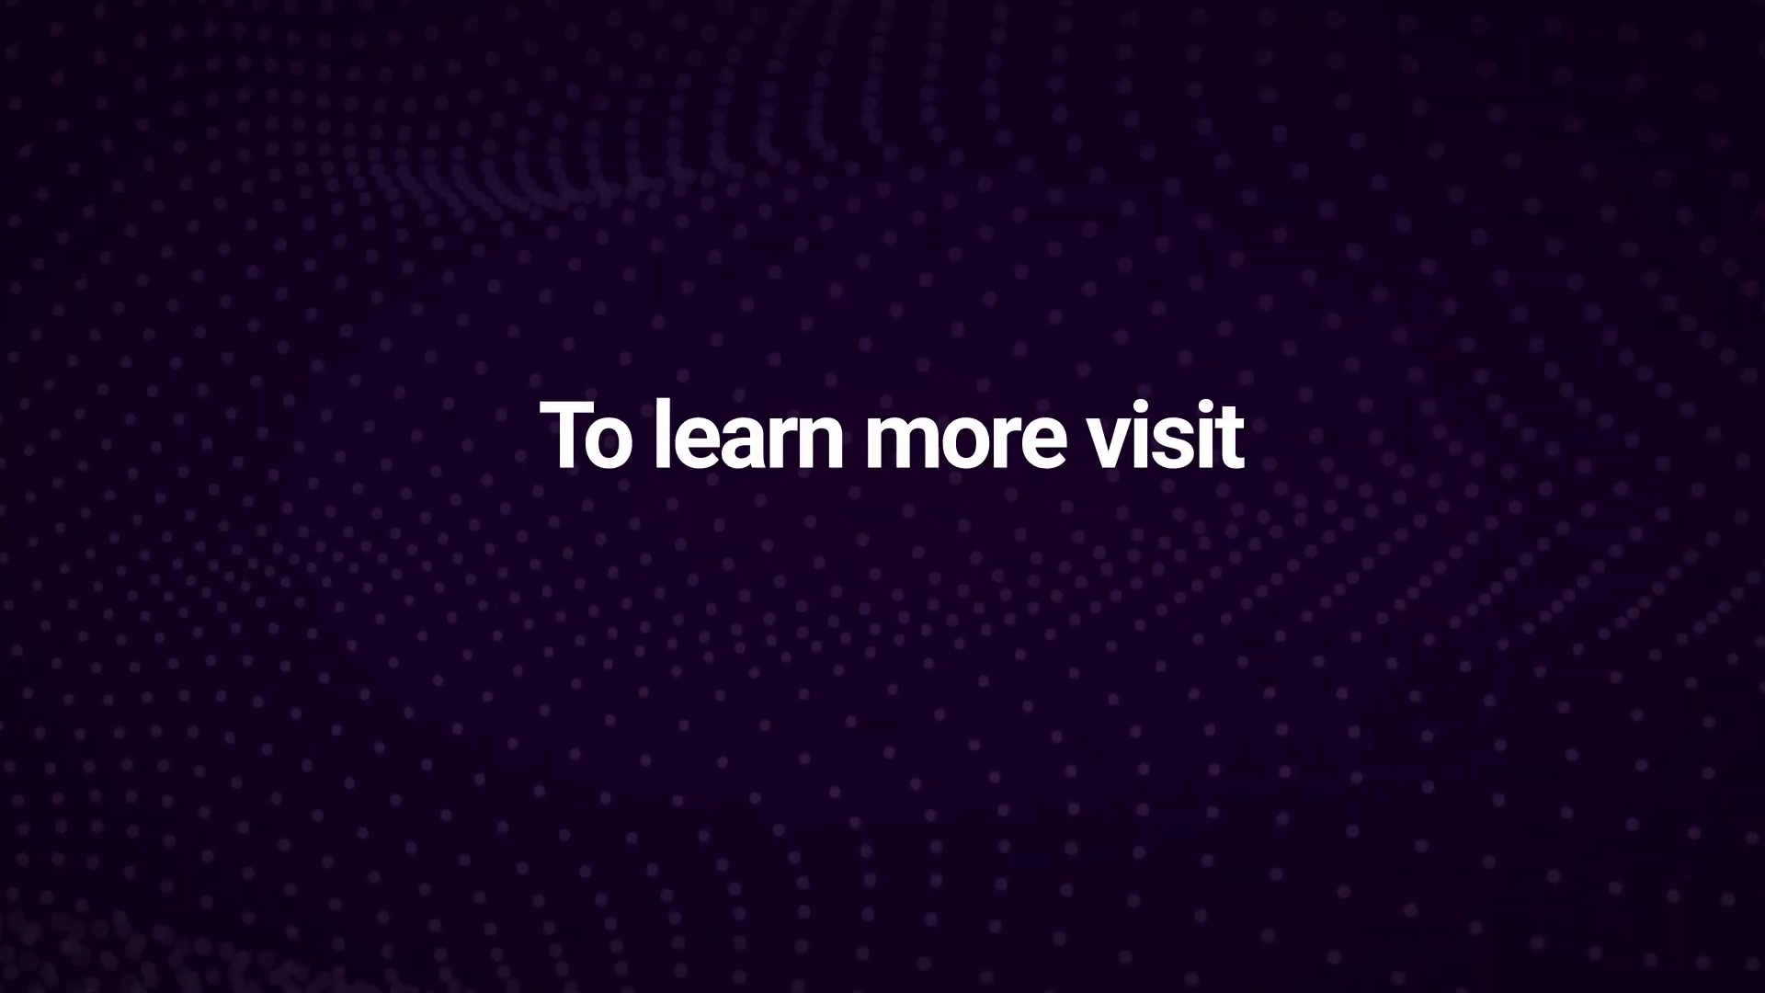